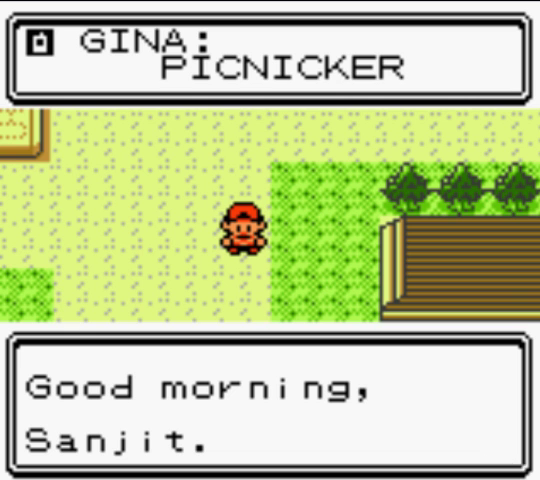
Step: End the Picnicker's call and walk north and east through town, around the pond
{"action": "key", "text": "x"}
{"action": "key", "text": "x"}
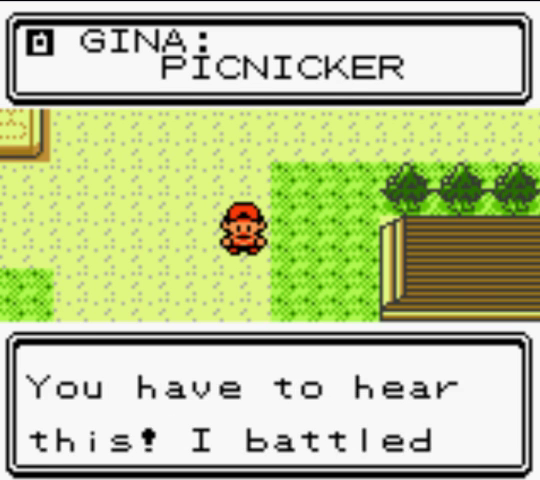
{"action": "key", "text": "x"}
{"action": "key", "text": "x"}
{"action": "key", "text": "x"}
{"action": "key", "text": "Up"}
{"action": "key", "text": "Up"}
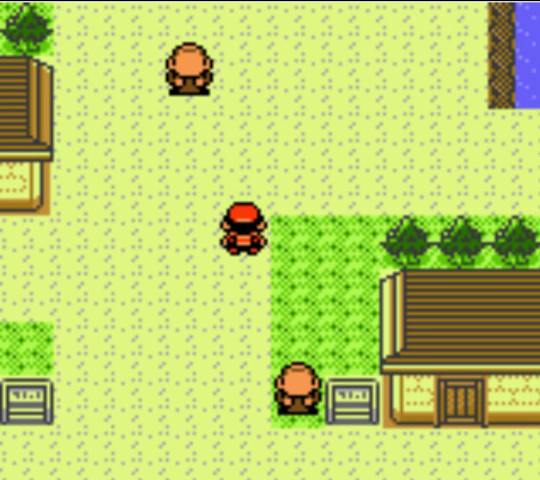
{"action": "key", "text": "Up"}
{"action": "key", "text": "Right"}
{"action": "key", "text": "Right"}
{"action": "key", "text": "Right"}
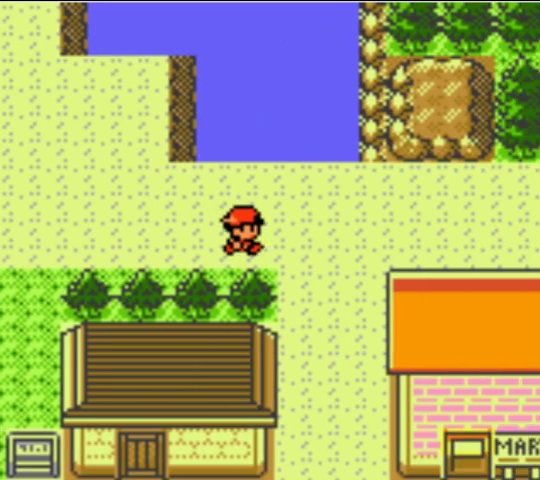
{"action": "key", "text": "Up"}
{"action": "key", "text": "Left"}
{"action": "key", "text": "Up"}
Step: Walk past the pond, south past the Mart, and east toward the town exit
{"action": "key", "text": "Down"}
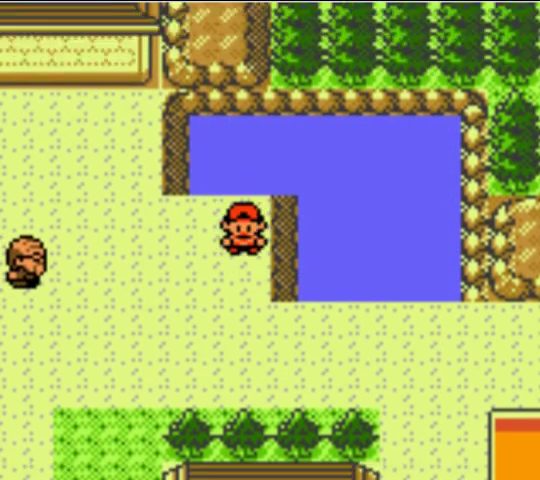
{"action": "key", "text": "Right"}
{"action": "key", "text": "Right"}
{"action": "key", "text": "Right"}
{"action": "key", "text": "Down"}
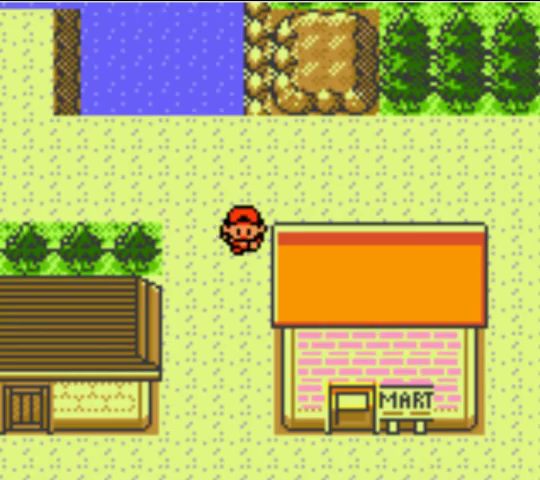
{"action": "key", "text": "Down"}
{"action": "key", "text": "Down"}
{"action": "key", "text": "Down"}
{"action": "key", "text": "Down"}
{"action": "key", "text": "Down"}
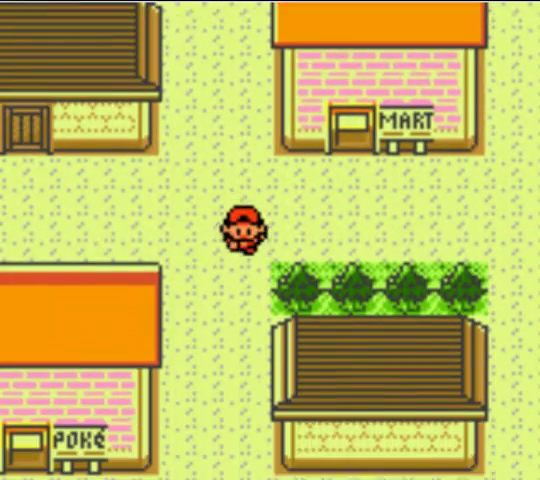
{"action": "key", "text": "Down"}
{"action": "key", "text": "Down"}
{"action": "key", "text": "Down"}
{"action": "key", "text": "Down"}
{"action": "key", "text": "Down"}
{"action": "key", "text": "Right"}
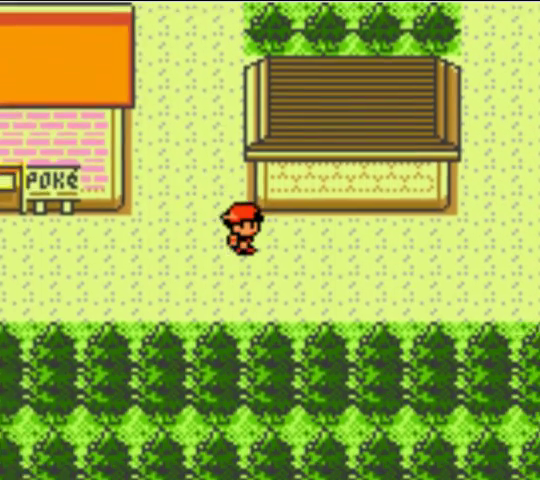
{"action": "key", "text": "Right"}
{"action": "key", "text": "Right"}
{"action": "key", "text": "Right"}
{"action": "key", "text": "Right"}
{"action": "key", "text": "Right"}
{"action": "key", "text": "Right"}
Step: Step onto the gatehouse doormat and walk inside the gatehouse
{"action": "key", "text": "Up"}
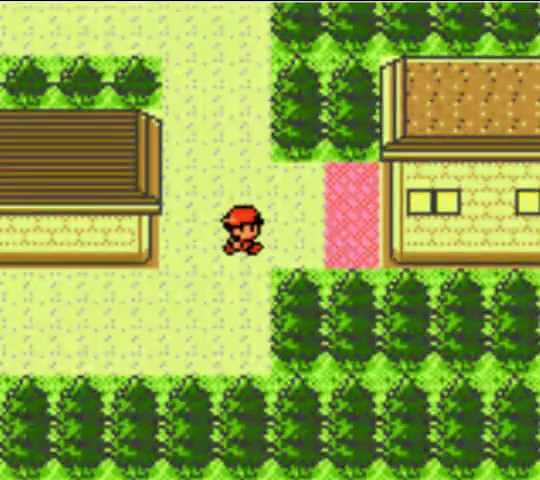
{"action": "key", "text": "Right"}
{"action": "key", "text": "Right"}
{"action": "key", "text": "Right"}
{"action": "key", "text": "Right"}
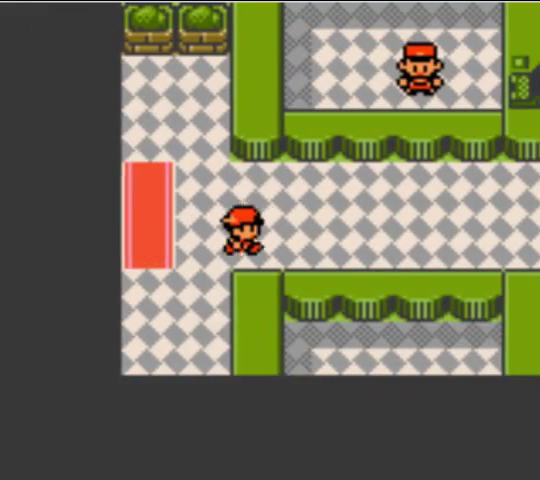
{"action": "key", "text": "Right"}
{"action": "key", "text": "Right"}
{"action": "key", "text": "Right"}
{"action": "key", "text": "Right"}
{"action": "key", "text": "Left"}
{"action": "key", "text": "Down"}
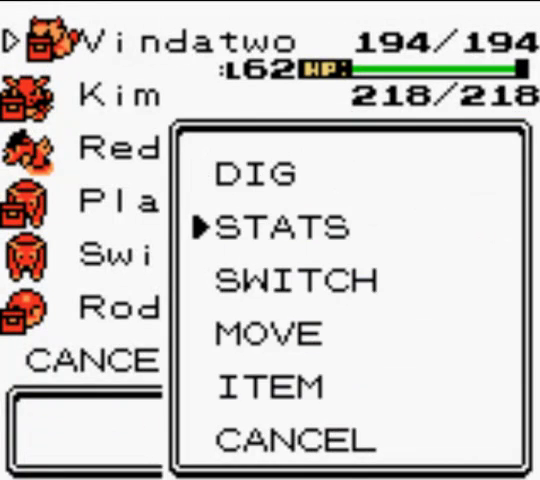
{"action": "key", "text": "x"}
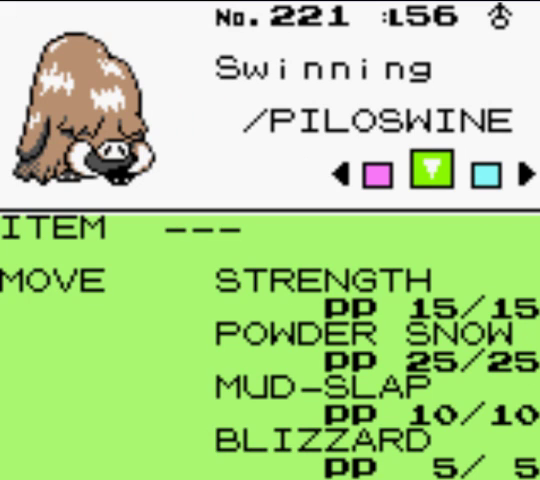
Step: View Vindatwo and Swinning the Piloswine's stats and moves, then close the party list
{"action": "key", "text": "z"}
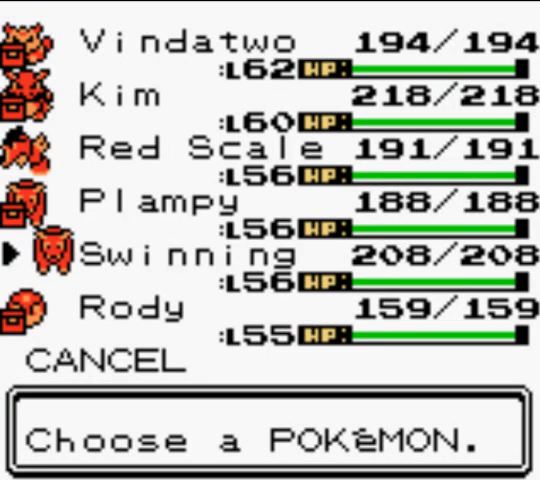
{"action": "key", "text": "z"}
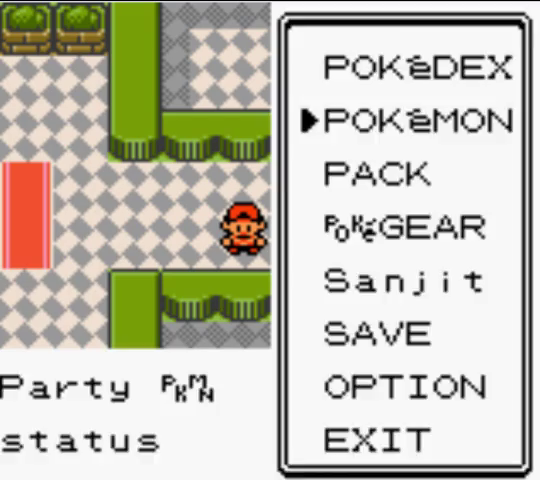
Step: Close the menu, walk east through the gatehouse and along the route into the cave entrance
{"action": "key", "text": "z"}
{"action": "key", "text": "Right"}
{"action": "key", "text": "Right"}
{"action": "key", "text": "Right"}
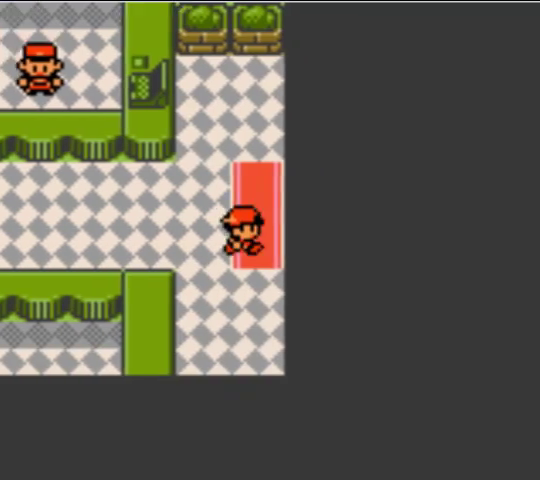
{"action": "key", "text": "Right"}
{"action": "key", "text": "Right"}
{"action": "key", "text": "Right"}
{"action": "key", "text": "Right"}
{"action": "key", "text": "Right"}
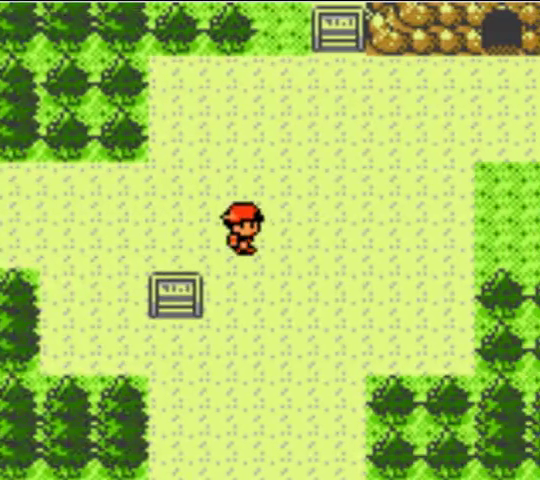
{"action": "key", "text": "Right"}
{"action": "key", "text": "Right"}
{"action": "key", "text": "Right"}
{"action": "key", "text": "Right"}
{"action": "key", "text": "Up"}
{"action": "key", "text": "Up"}
{"action": "key", "text": "Up"}
{"action": "key", "text": "Right"}
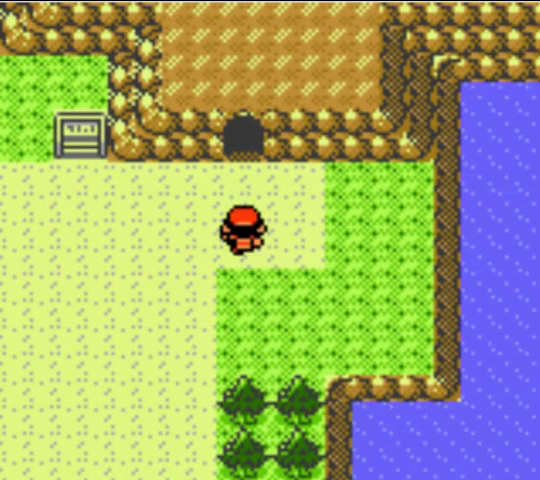
{"action": "key", "text": "Up"}
{"action": "key", "text": "Up"}
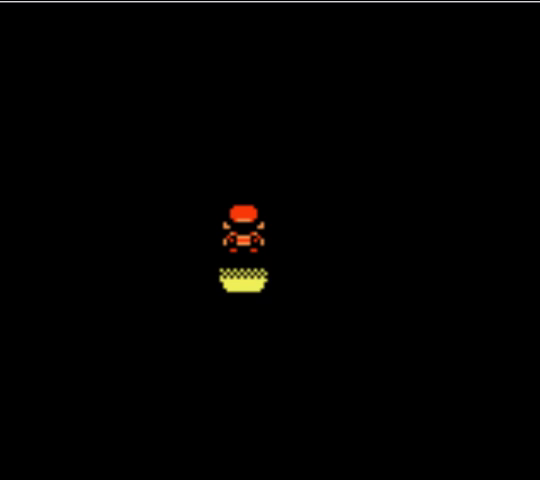
Step: Look around the pitch-dark room, stepping left and back above the exit mat
{"action": "key", "text": "Left"}
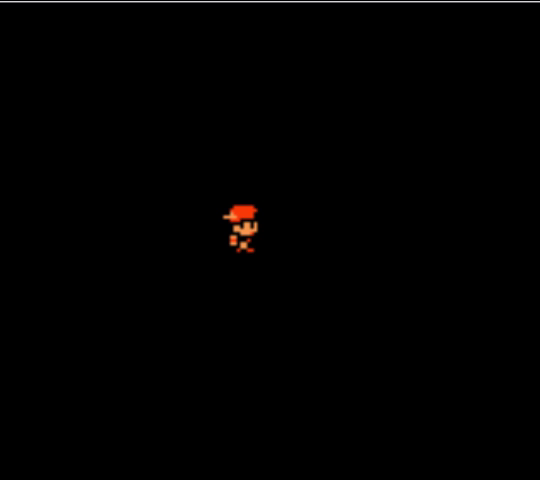
{"action": "key", "text": "Left"}
{"action": "key", "text": "Right"}
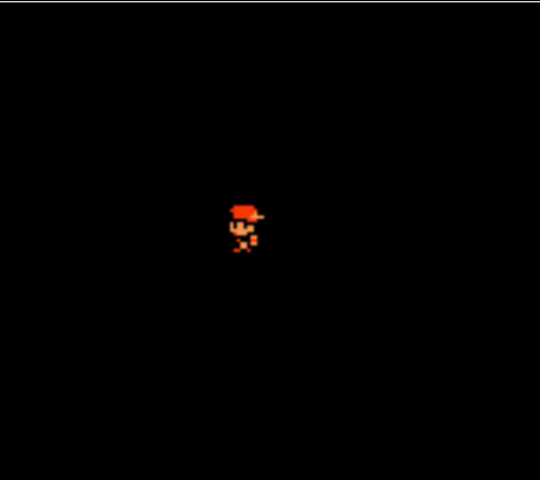
{"action": "key", "text": "Up"}
{"action": "key", "text": "Right"}
{"action": "key", "text": "Left"}
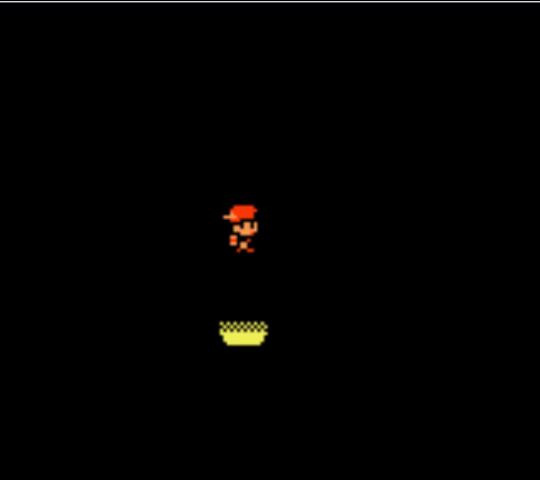
Step: Leave the cave, surf across the outdoor water, and walk east onto the grass
{"action": "key", "text": "Down"}
{"action": "key", "text": "Right"}
{"action": "key", "text": "Right"}
{"action": "key", "text": "Right"}
{"action": "key", "text": "x"}
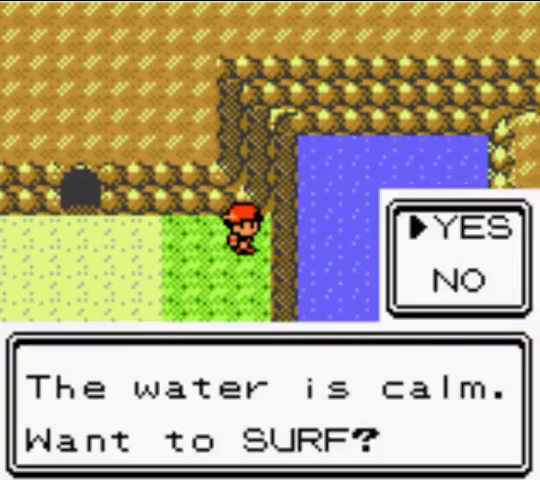
{"action": "key", "text": "x"}
{"action": "key", "text": "Right"}
{"action": "key", "text": "Right"}
{"action": "key", "text": "Right"}
{"action": "key", "text": "Right"}
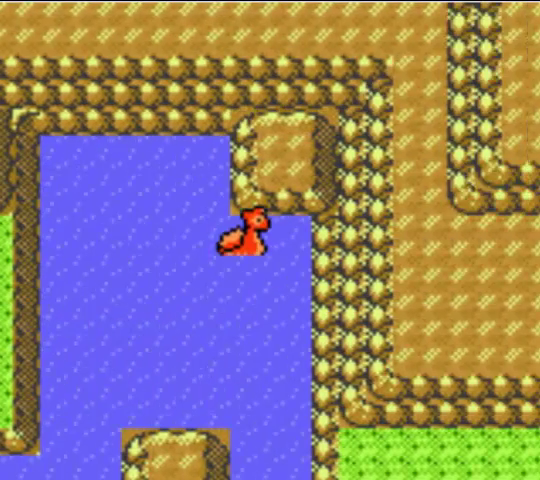
{"action": "key", "text": "Down"}
{"action": "key", "text": "Down"}
{"action": "key", "text": "Down"}
{"action": "key", "text": "Right"}
{"action": "key", "text": "Right"}
{"action": "key", "text": "Right"}
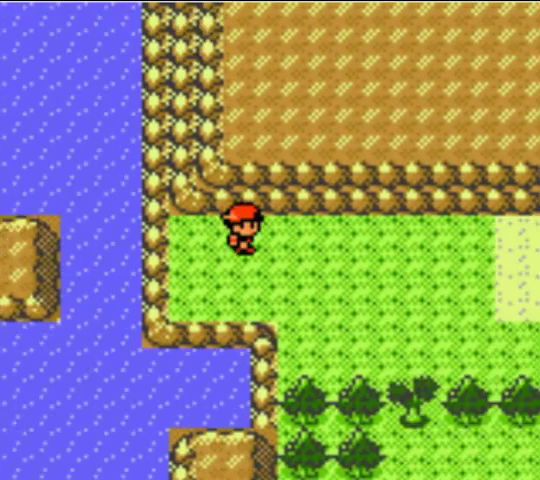
{"action": "key", "text": "Right"}
{"action": "key", "text": "Right"}
{"action": "key", "text": "Right"}
{"action": "key", "text": "Right"}
{"action": "key", "text": "Right"}
{"action": "key", "text": "Right"}
{"action": "key", "text": "Right"}
Step: Enter the next cave and climb the waterfall using WATERFALL
{"action": "key", "text": "Up"}
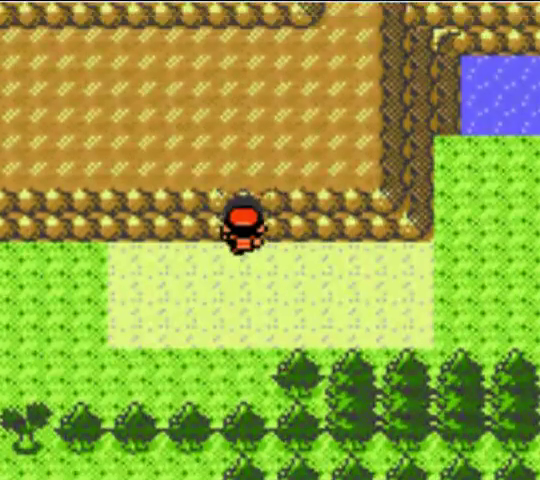
{"action": "key", "text": "Up"}
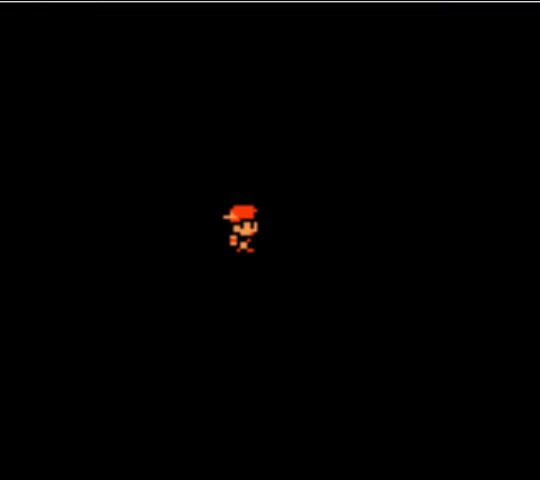
{"action": "key", "text": "x"}
{"action": "key", "text": "x"}
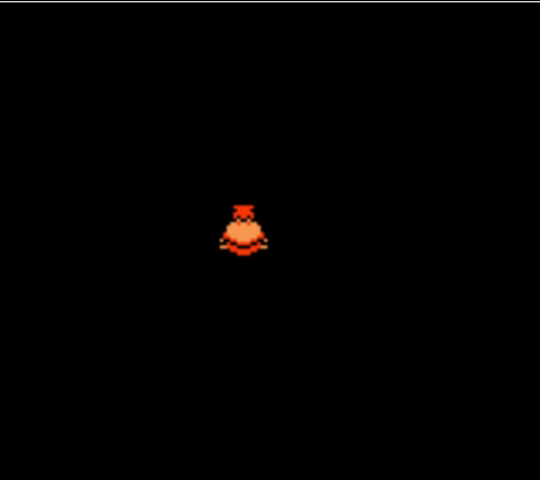
{"action": "key", "text": "x"}
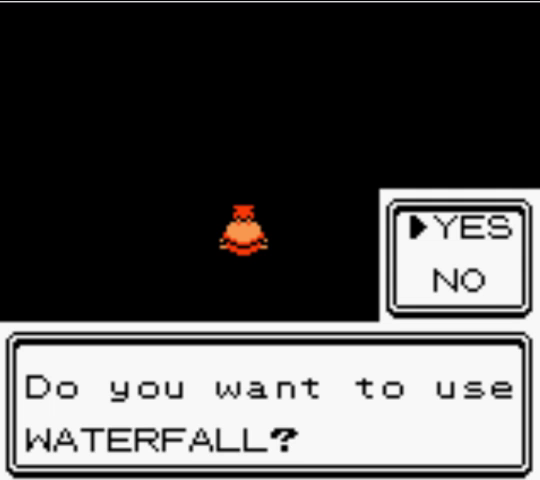
{"action": "key", "text": "x"}
{"action": "key", "text": "Down"}
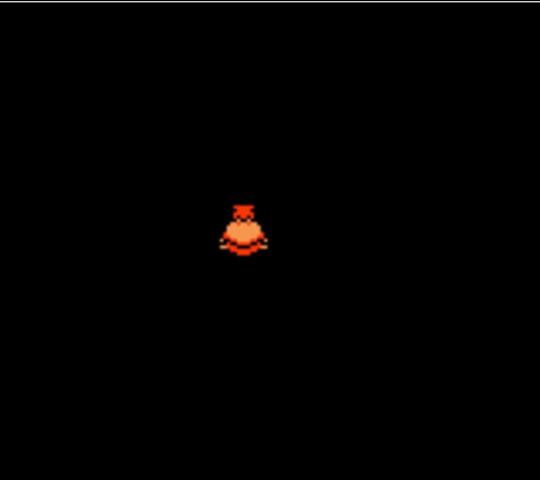
Step: Steer the surfer right, down and up across the dark cave water
{"action": "key", "text": "Right"}
{"action": "key", "text": "Down"}
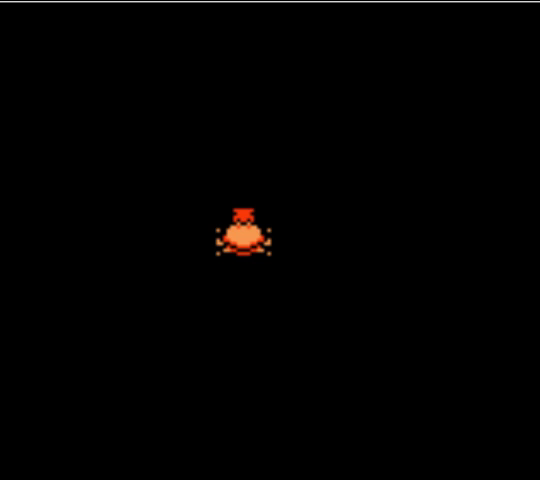
{"action": "key", "text": "Right"}
{"action": "key", "text": "Down"}
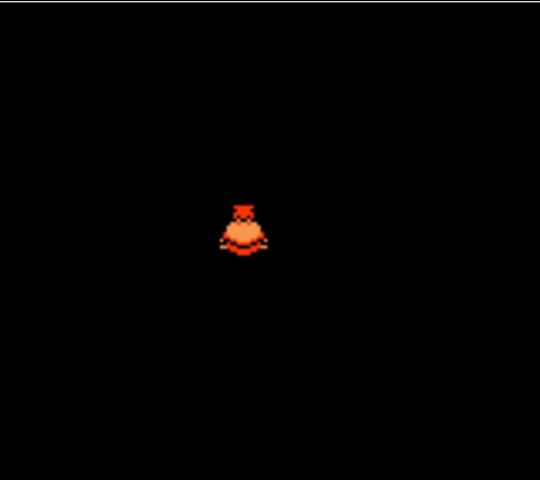
{"action": "key", "text": "Right"}
{"action": "key", "text": "Up"}
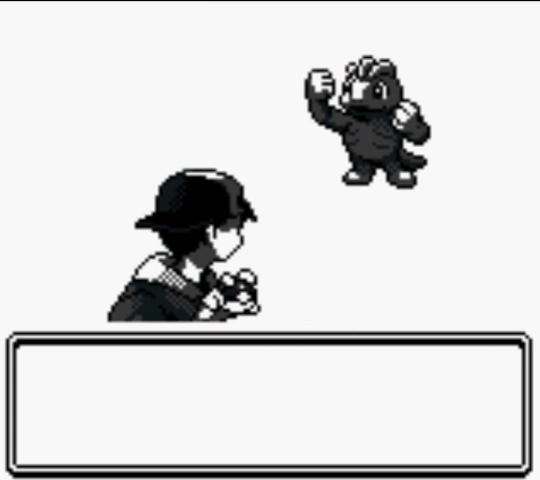
Step: Knock out the wild level-14 Machop with Vindatwo's Quick Attack for 176 EXP
{"action": "key", "text": "x"}
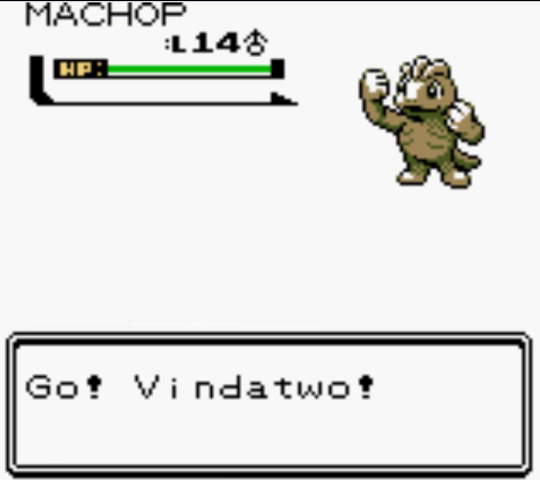
{"action": "key", "text": "x"}
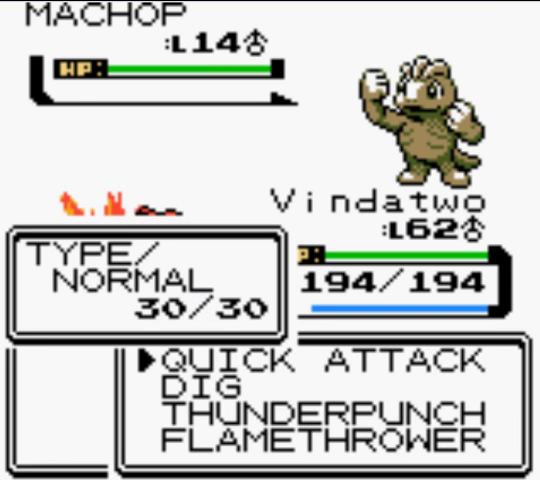
{"action": "key", "text": "x"}
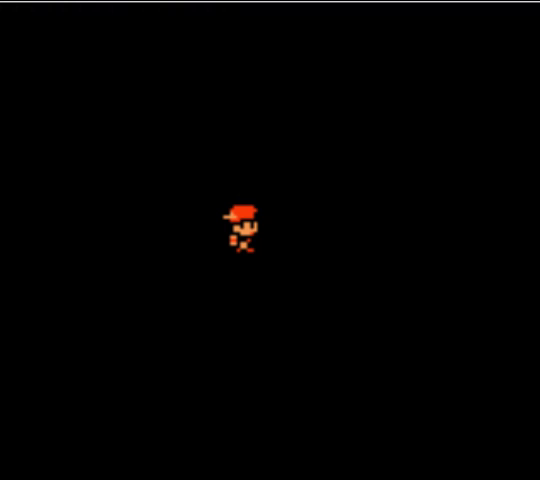
Step: Walk up and right through the dark cave, then turn to face down
{"action": "key", "text": "Up"}
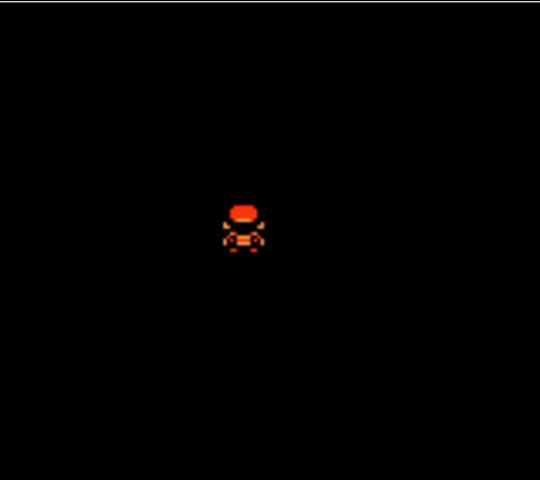
{"action": "key", "text": "Right"}
{"action": "key", "text": "Up"}
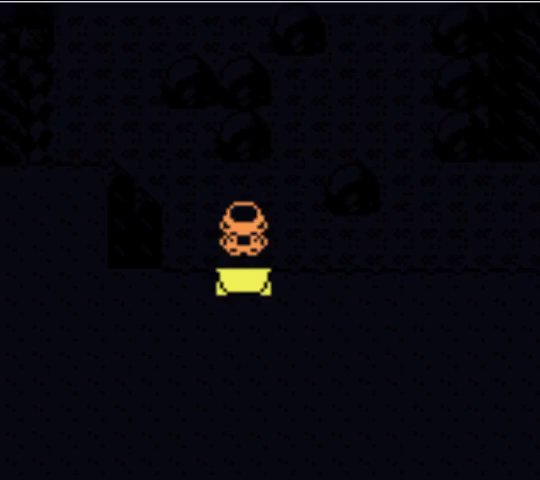
{"action": "key", "text": "Down"}
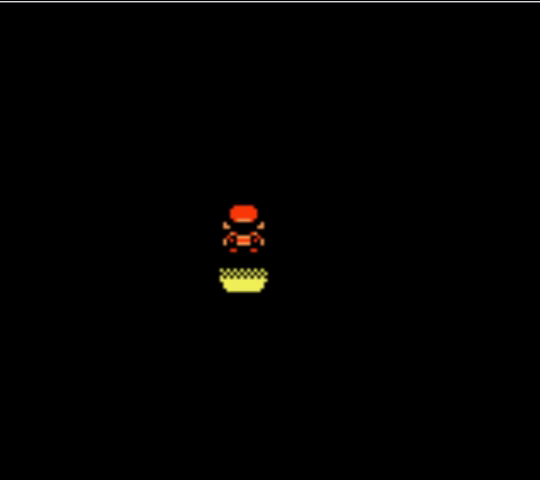
Step: View Rody the Electrode's stats, held Amulet Coin and moves, then close the game menu
{"action": "key", "text": "Return"}
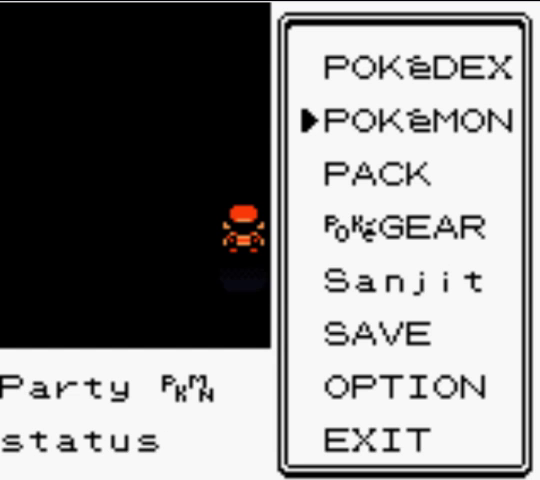
{"action": "key", "text": "x"}
{"action": "key", "text": "Down"}
{"action": "key", "text": "Down"}
{"action": "key", "text": "Down"}
{"action": "key", "text": "Down"}
{"action": "key", "text": "Down"}
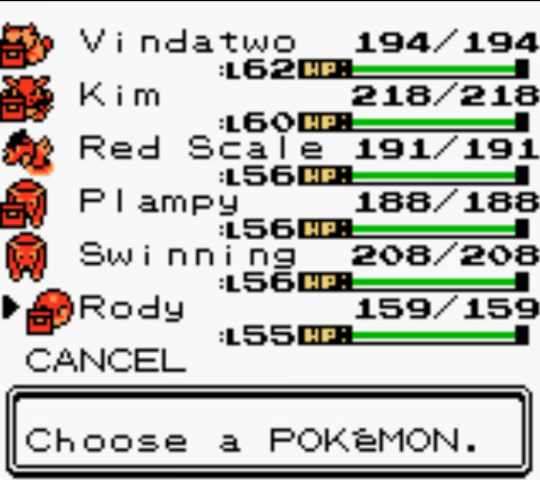
{"action": "key", "text": "x"}
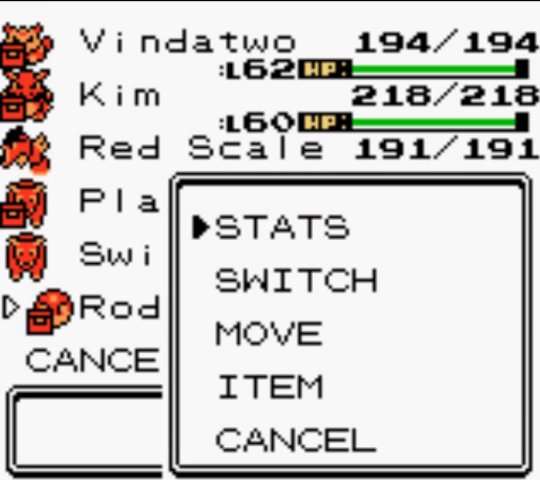
{"action": "key", "text": "x"}
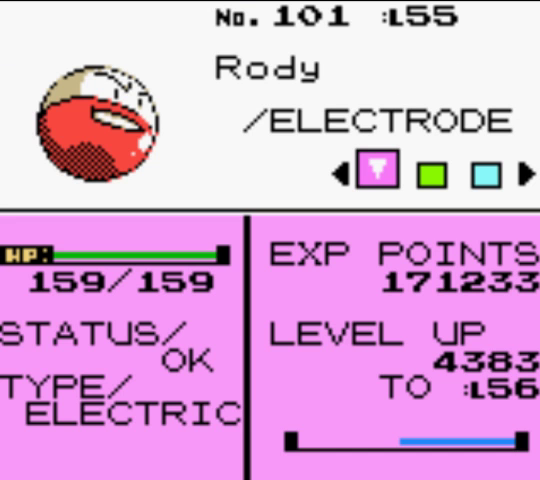
{"action": "key", "text": "Right"}
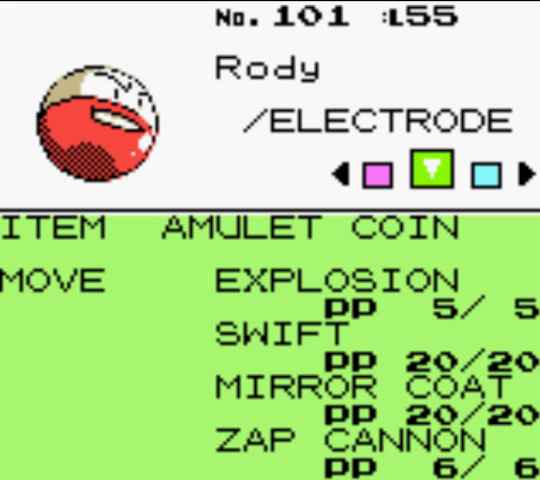
{"action": "key", "text": "x"}
{"action": "key", "text": "z"}
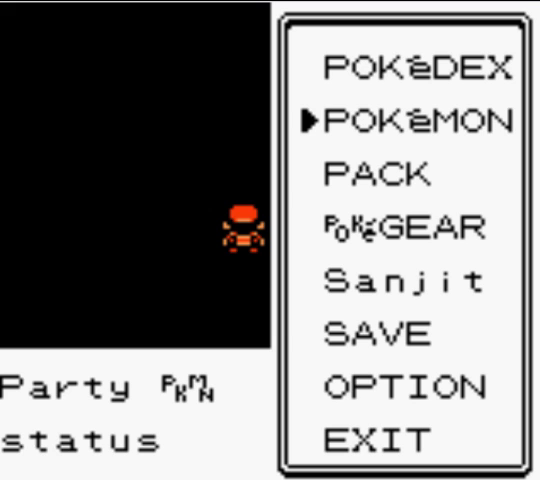
{"action": "key", "text": "Return"}
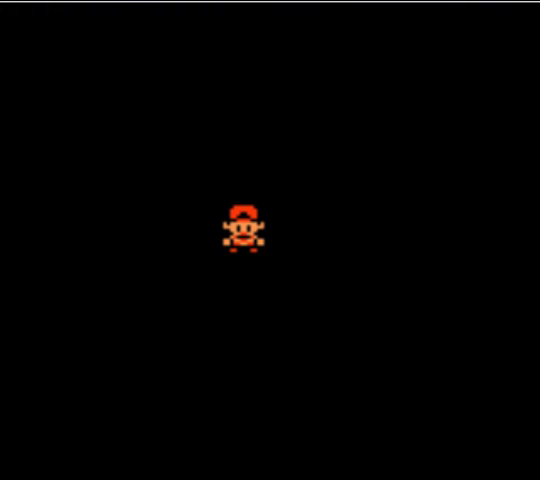
Step: Turn around in the dark cave, walk left to the water, and agree to Surf
{"action": "key", "text": "Up"}
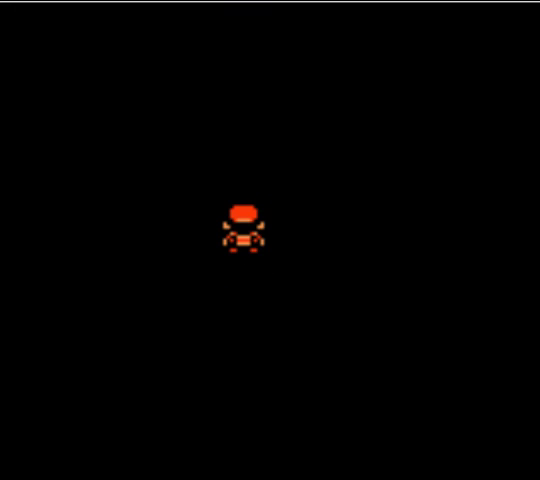
{"action": "key", "text": "Left"}
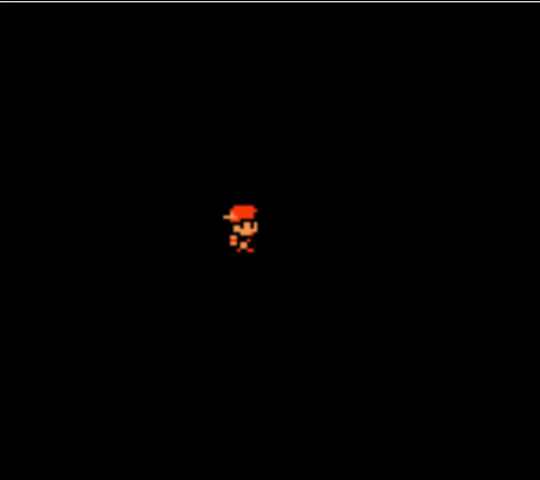
{"action": "key", "text": "Down"}
{"action": "key", "text": "Left"}
{"action": "key", "text": "x"}
{"action": "key", "text": "x"}
Step: Defeat the wild level-32 Machoke with Thunderpunch, then face up to keep surfing
{"action": "key", "text": "x"}
{"action": "key", "text": "Down"}
{"action": "key", "text": "Down"}
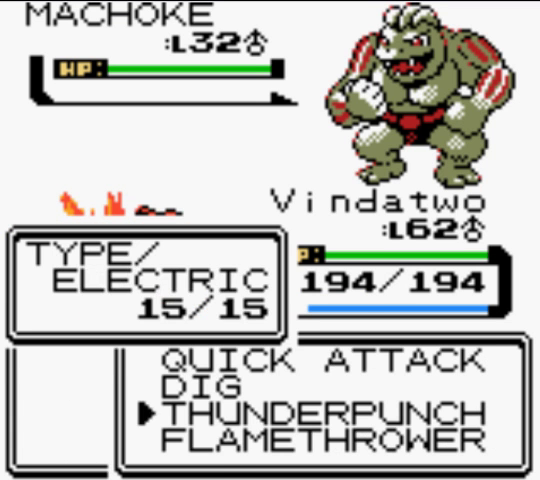
{"action": "key", "text": "x"}
{"action": "key", "text": "Up"}
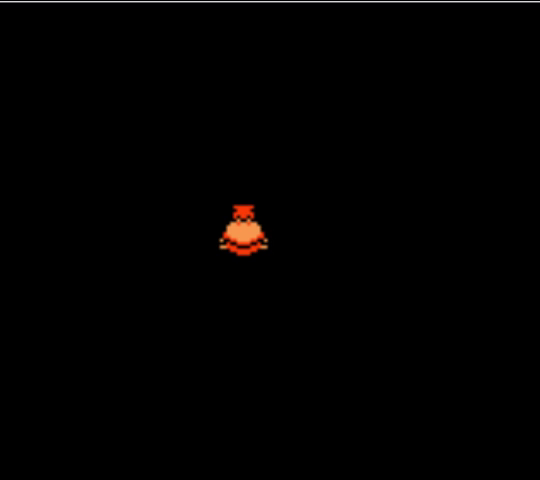
Step: Surf up and right through the dark cave until a wild Raticate appears
{"action": "key", "text": "Up"}
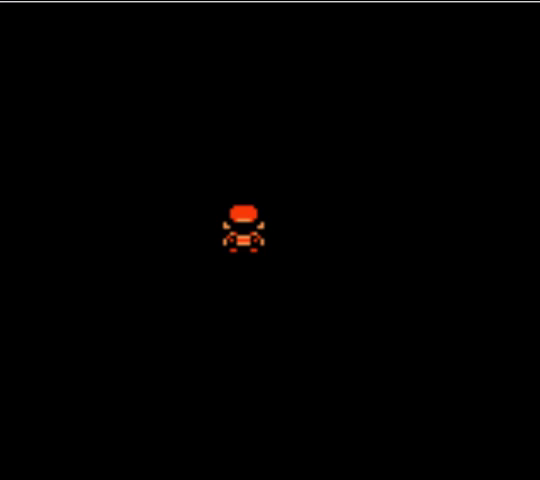
{"action": "key", "text": "Right"}
{"action": "key", "text": "Right"}
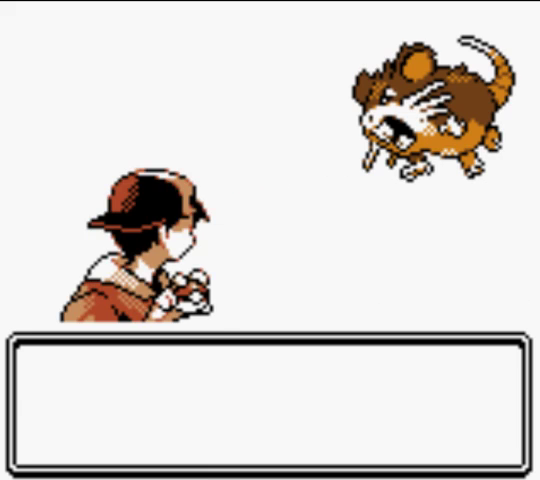
Step: Knock out the level-30 Raticate with Thunderpunch and clear the 497 EXP message
{"action": "key", "text": "x"}
{"action": "key", "text": "Down"}
{"action": "key", "text": "Down"}
{"action": "key", "text": "x"}
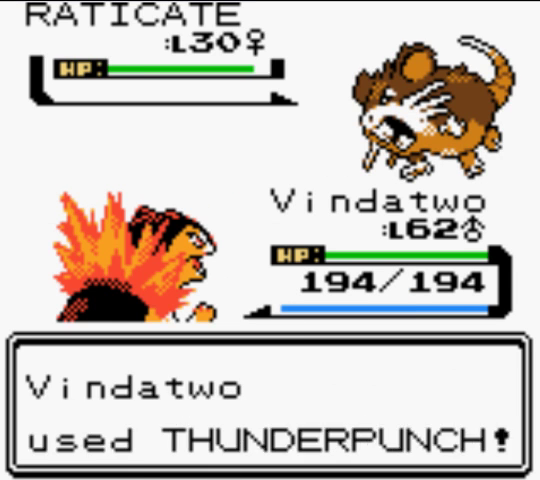
{"action": "key", "text": "x"}
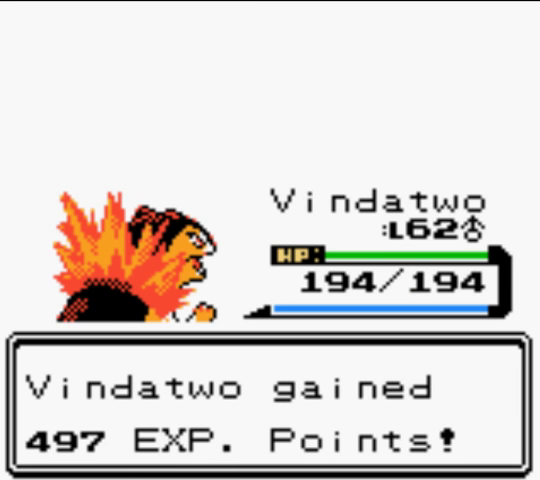
{"action": "key", "text": "x"}
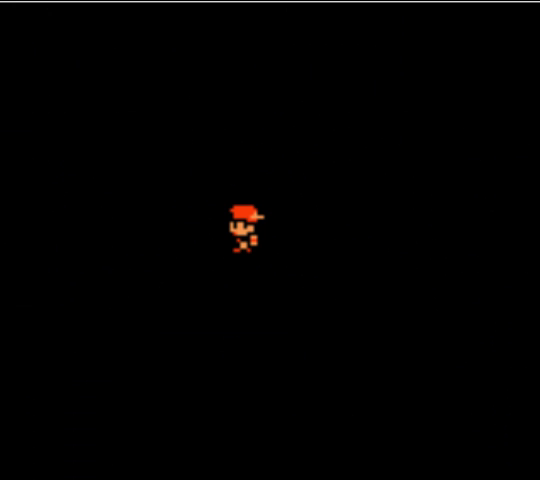
Step: Walk right and down through the dark room until a wild Machoke appears
{"action": "key", "text": "Down"}
{"action": "key", "text": "Right"}
{"action": "key", "text": "Right"}
{"action": "key", "text": "Down"}
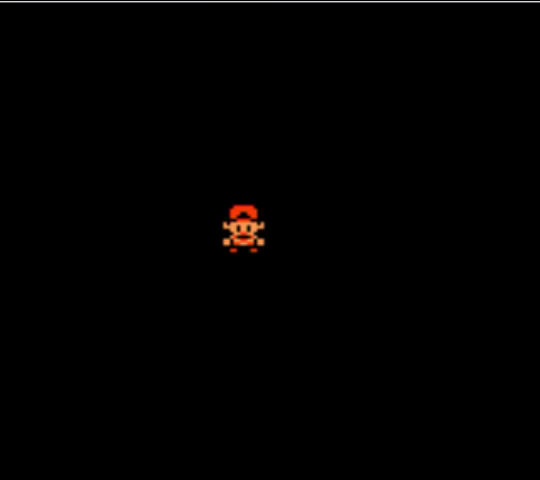
{"action": "key", "text": "space"}
{"action": "key", "text": "space"}
{"action": "key", "text": "Right"}
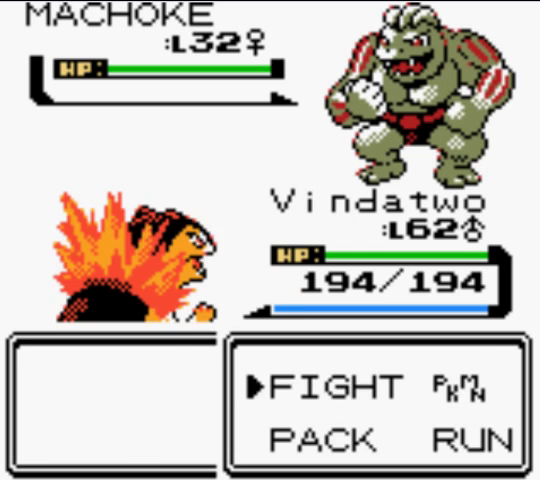
Step: Defeat the level-32 Machoke with Vindatwo's fire move
{"action": "key", "text": "z"}
{"action": "key", "text": "Up"}
{"action": "key", "text": "z"}
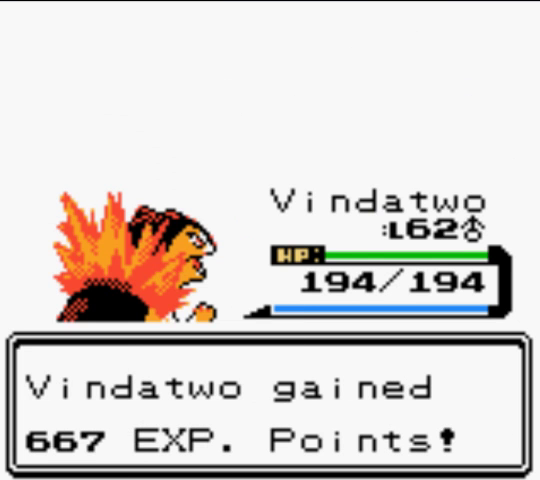
Step: Clear the level-up text, then swap Kim into Vindatwo's lead party slot
{"action": "key", "text": "z"}
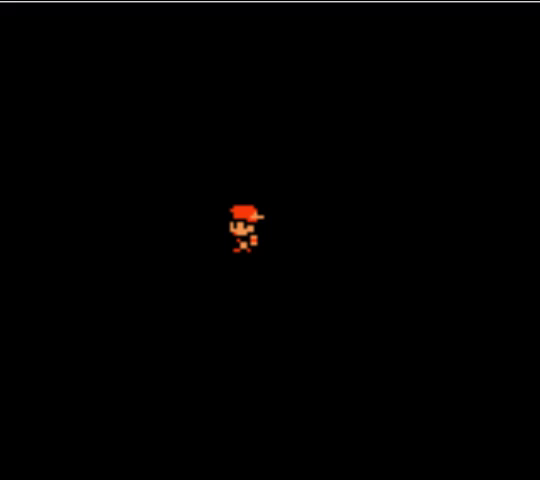
{"action": "key", "text": "Return"}
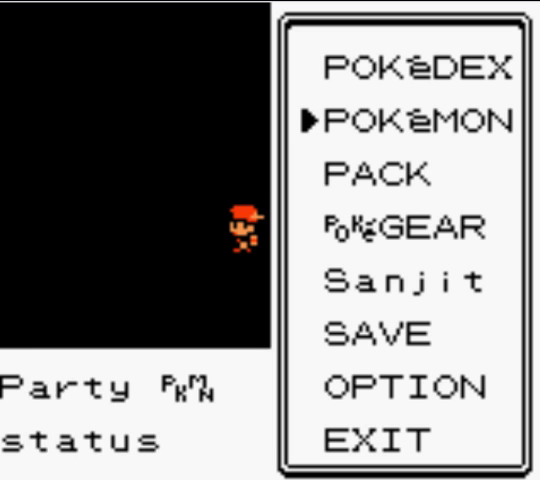
{"action": "key", "text": "x"}
{"action": "key", "text": "x"}
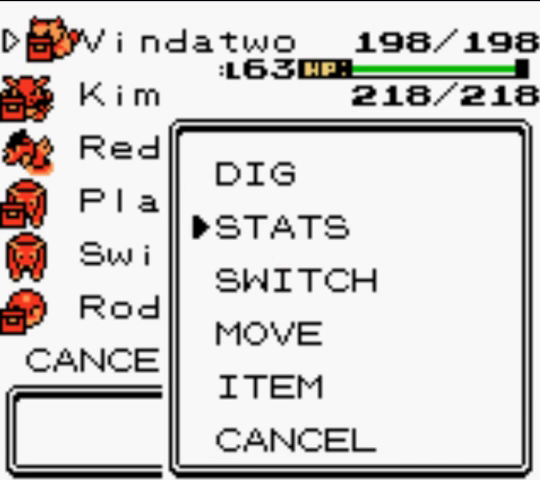
{"action": "key", "text": "Down"}
{"action": "key", "text": "x"}
{"action": "key", "text": "Down"}
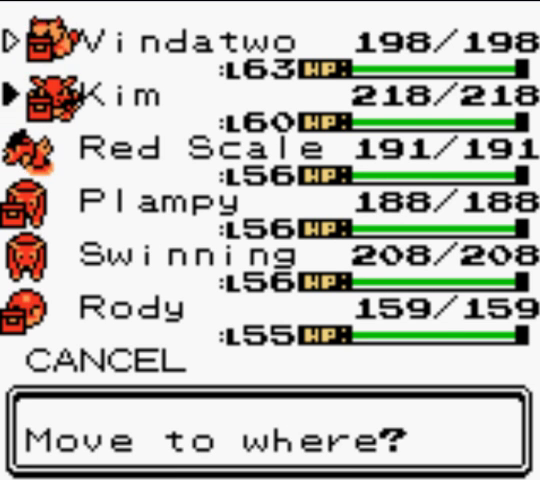
{"action": "key", "text": "Down"}
{"action": "key", "text": "Down"}
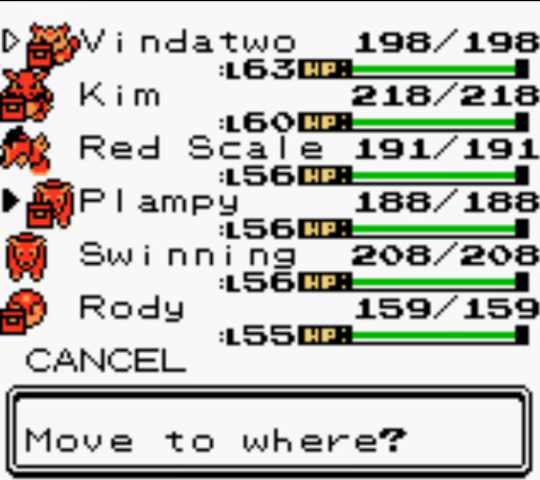
{"action": "key", "text": "Up"}
{"action": "key", "text": "Up"}
{"action": "key", "text": "x"}
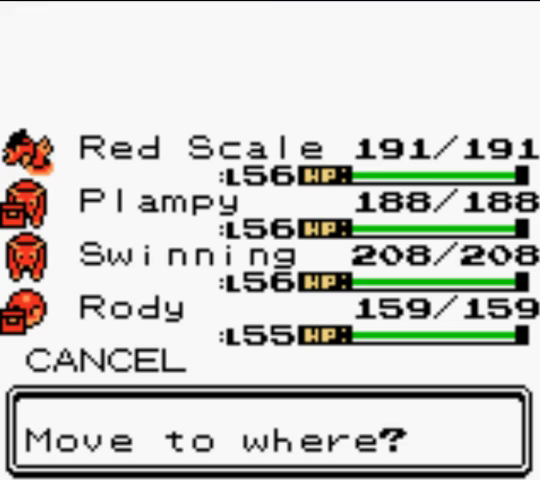
{"action": "key", "text": "z"}
{"action": "key", "text": "z"}
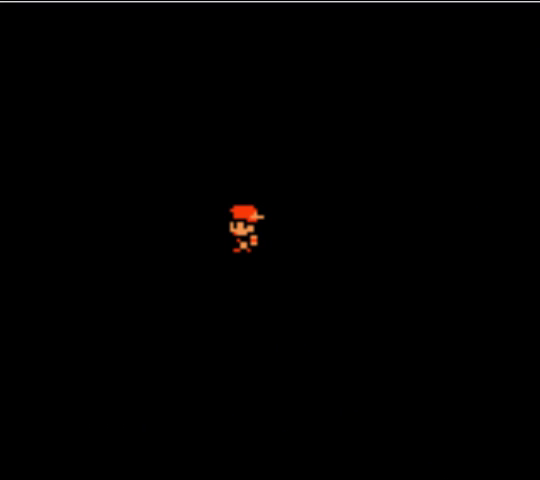
Step: Walk right and up, then beat the level-32 Machoke with Kim's Dragonbreath
{"action": "key", "text": "Right"}
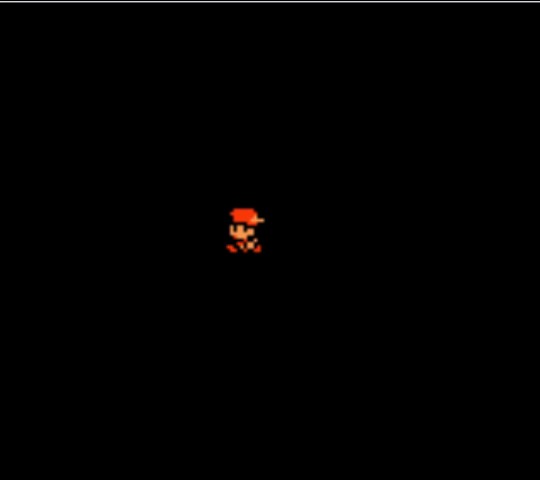
{"action": "key", "text": "Right"}
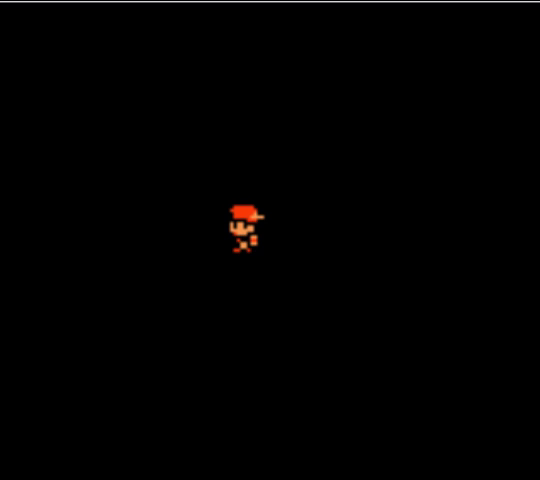
{"action": "key", "text": "Up"}
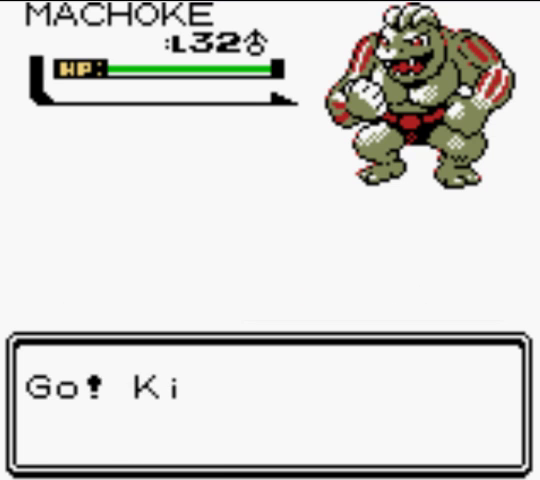
{"action": "key", "text": "x"}
{"action": "key", "text": "x"}
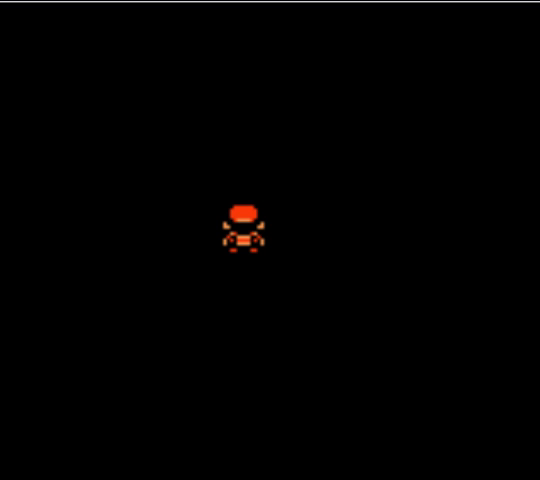
Step: Walk right and inspect the spot above, prompting Kim's field move
{"action": "key", "text": "Right"}
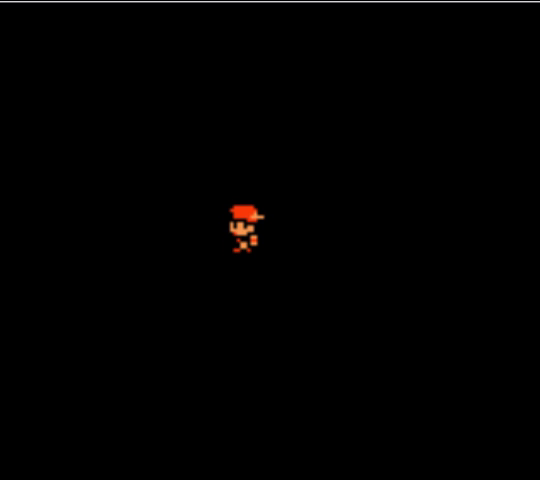
{"action": "key", "text": "Right"}
{"action": "key", "text": "Up"}
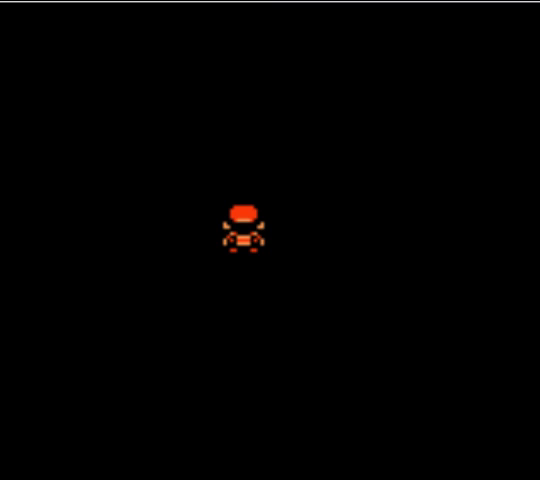
{"action": "key", "text": "x"}
{"action": "key", "text": "x"}
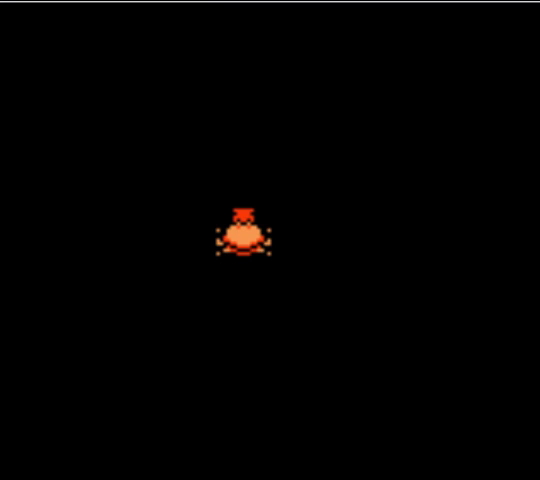
Step: Travel up and left past the Poké Ball until a wild Graveler appears
{"action": "key", "text": "Up"}
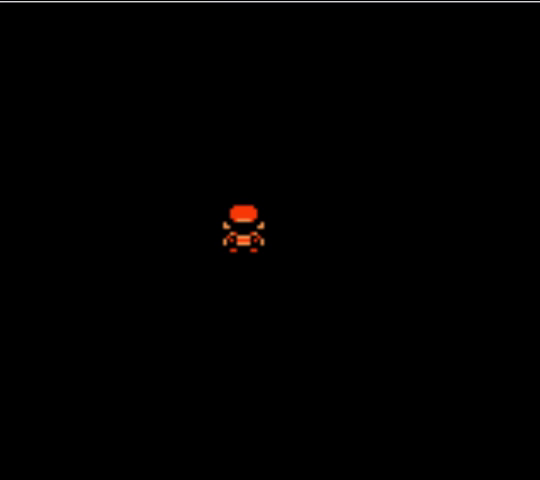
{"action": "key", "text": "Left"}
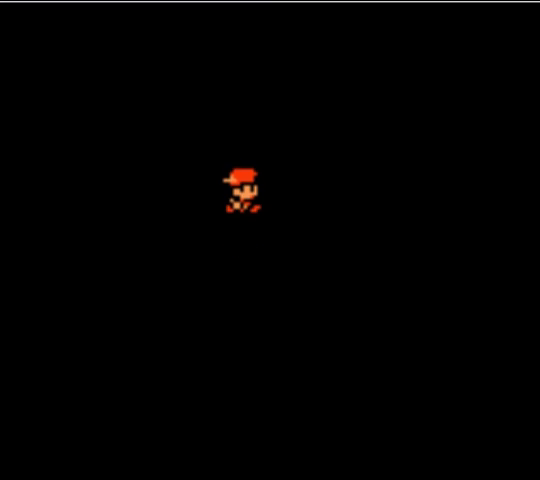
{"action": "key", "text": "Up"}
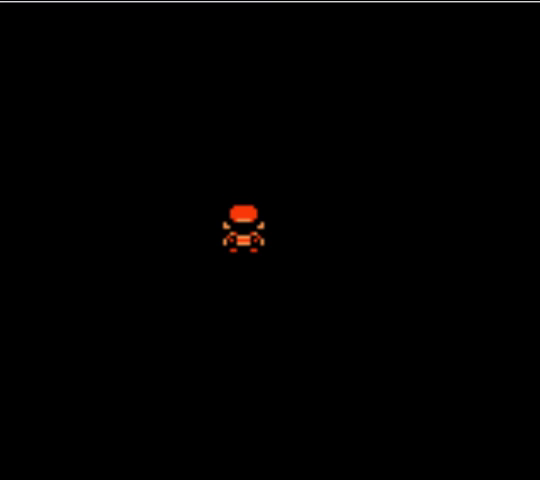
{"action": "key", "text": "Left"}
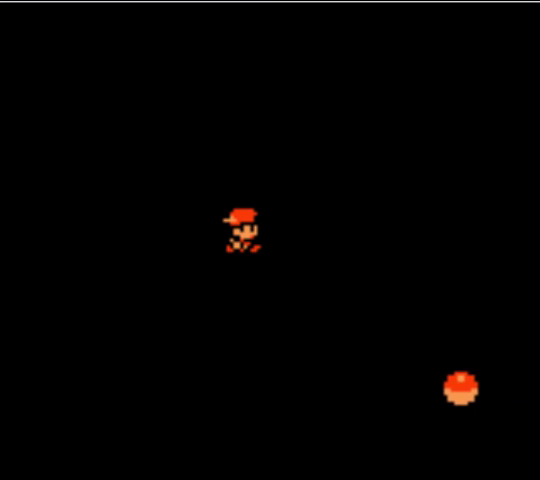
Step: Defeat the first level-31 Graveler with Kim's Surf
{"action": "key", "text": "x"}
{"action": "key", "text": "x"}
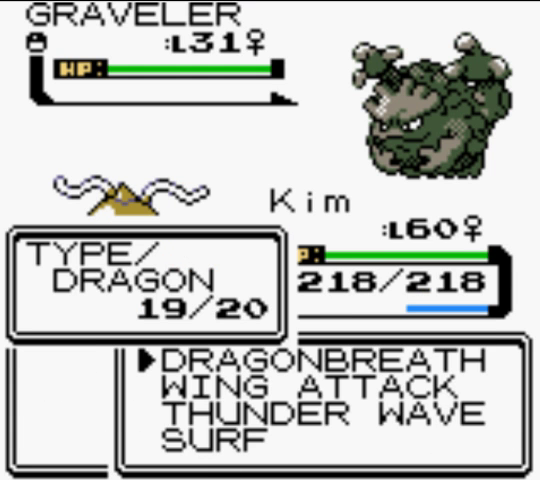
{"action": "key", "text": "Up"}
{"action": "key", "text": "x"}
{"action": "key", "text": "x"}
{"action": "key", "text": "x"}
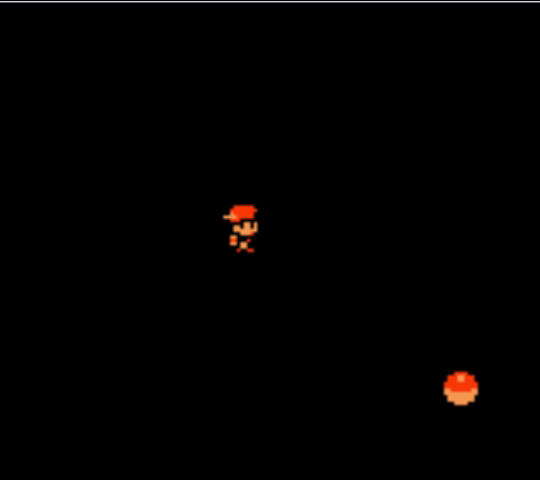
{"action": "key", "text": "Left"}
Step: Walk past the Poké Ball and use Surf on a second Graveler
{"action": "key", "text": "Right"}
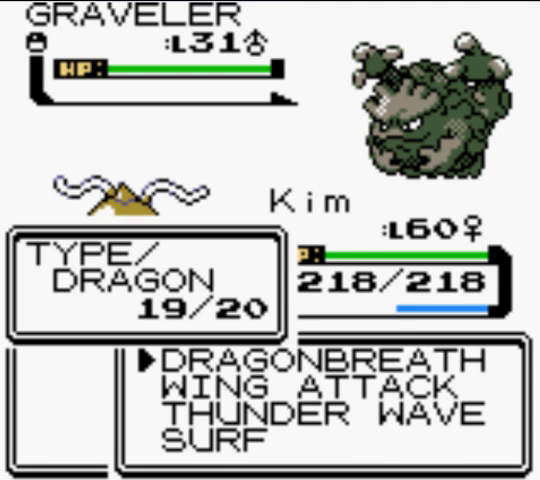
{"action": "key", "text": "Up"}
{"action": "key", "text": "x"}
{"action": "key", "text": "x"}
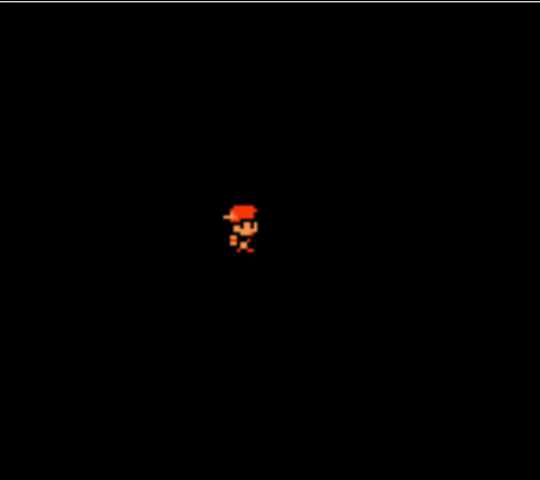
Step: Have Kim surf upward across the calm water, then bring up the game menu
{"action": "key", "text": "Up"}
{"action": "key", "text": "x"}
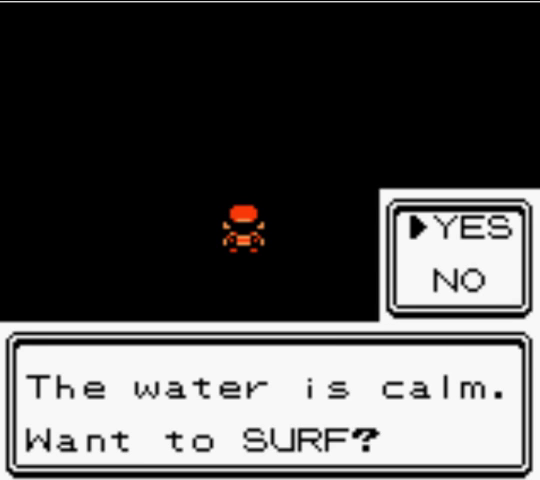
{"action": "key", "text": "x"}
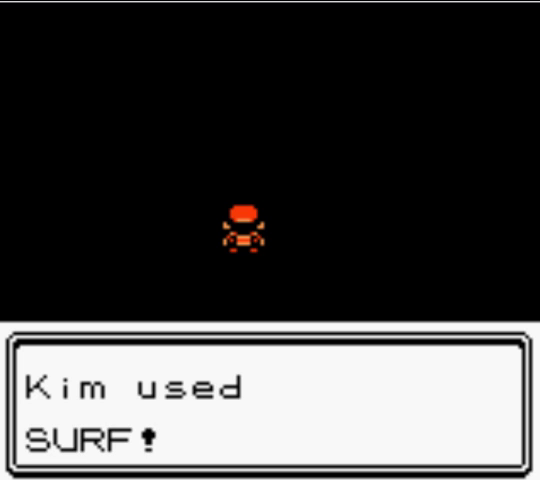
{"action": "key", "text": "x"}
{"action": "key", "text": "Up"}
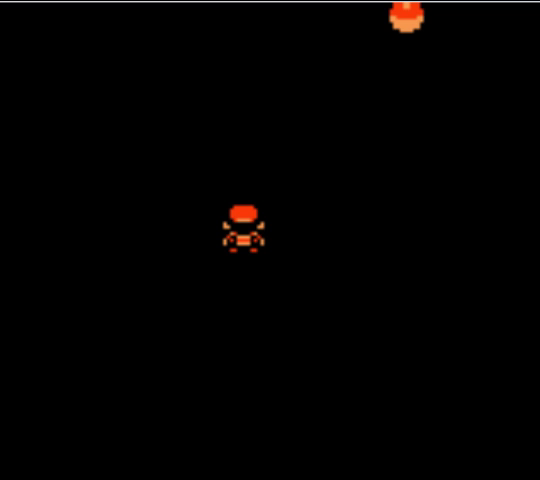
{"action": "key", "text": "Return"}
Step: Browse the Items pocket and start giving LEFTOVERS, then cancel
{"action": "key", "text": "Down"}
{"action": "key", "text": "Down"}
{"action": "key", "text": "x"}
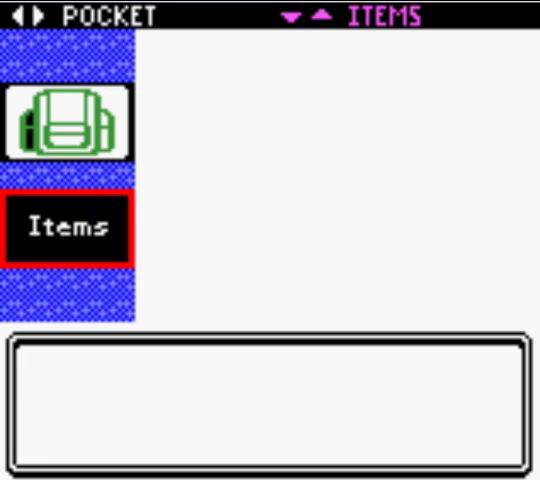
{"action": "key", "text": "Down"}
{"action": "key", "text": "Down"}
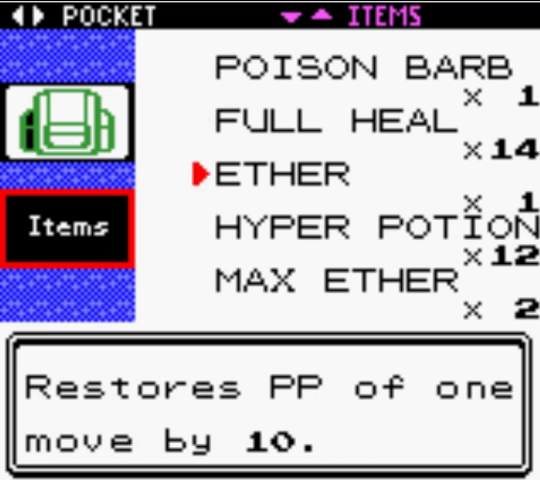
{"action": "key", "text": "Down"}
{"action": "key", "text": "Down"}
{"action": "key", "text": "Down"}
{"action": "key", "text": "Down"}
{"action": "key", "text": "Down"}
{"action": "key", "text": "Down"}
{"action": "key", "text": "Down"}
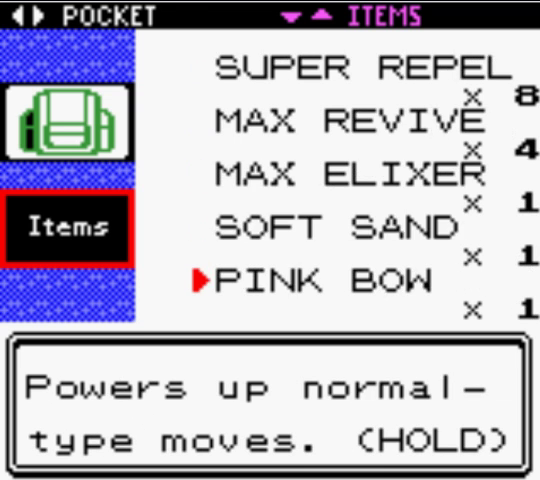
{"action": "key", "text": "Down"}
{"action": "key", "text": "Down"}
{"action": "key", "text": "Down"}
{"action": "key", "text": "Down"}
{"action": "key", "text": "Down"}
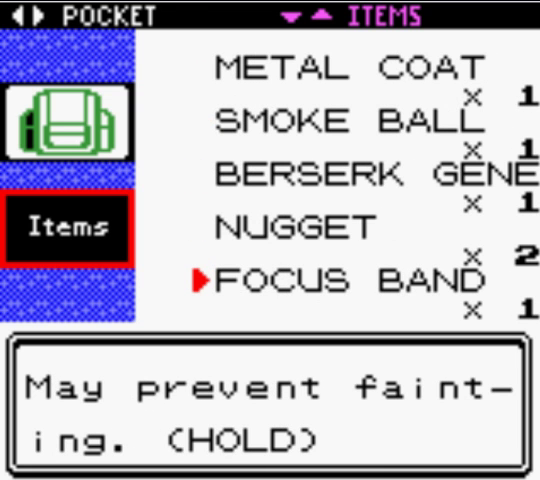
{"action": "key", "text": "Down"}
{"action": "key", "text": "Down"}
{"action": "key", "text": "Down"}
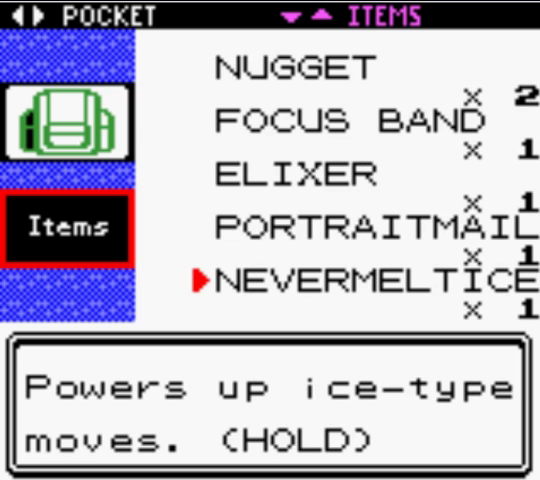
{"action": "key", "text": "Down"}
{"action": "key", "text": "Down"}
{"action": "key", "text": "Up"}
{"action": "key", "text": "x"}
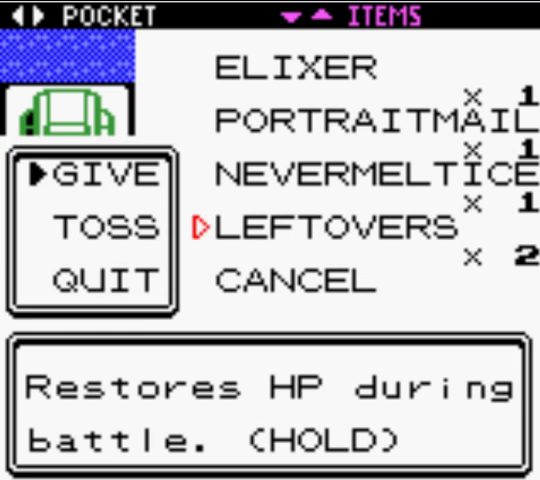
{"action": "key", "text": "x"}
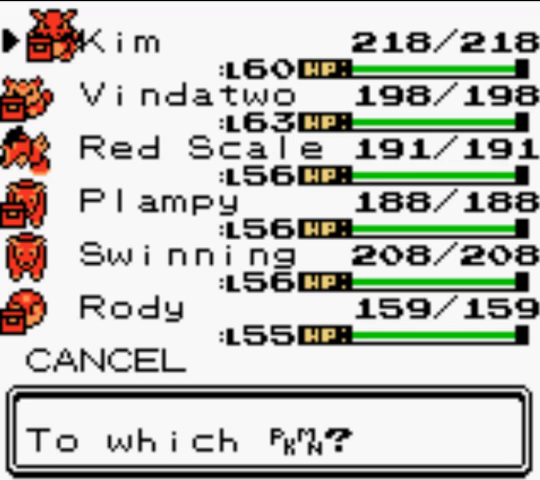
{"action": "key", "text": "z"}
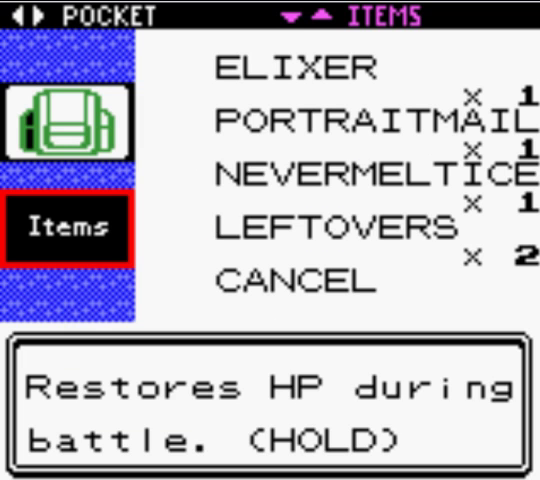
Step: Give the NEVERMELTICE to Swinning to hold
{"action": "key", "text": "Up"}
{"action": "key", "text": "x"}
{"action": "key", "text": "x"}
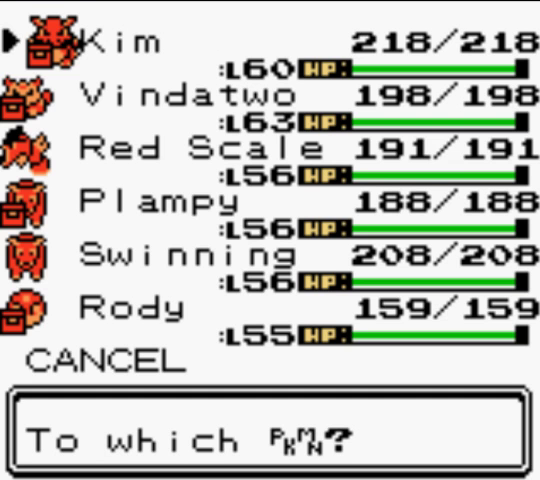
{"action": "key", "text": "Up"}
{"action": "key", "text": "Up"}
{"action": "key", "text": "Up"}
{"action": "key", "text": "x"}
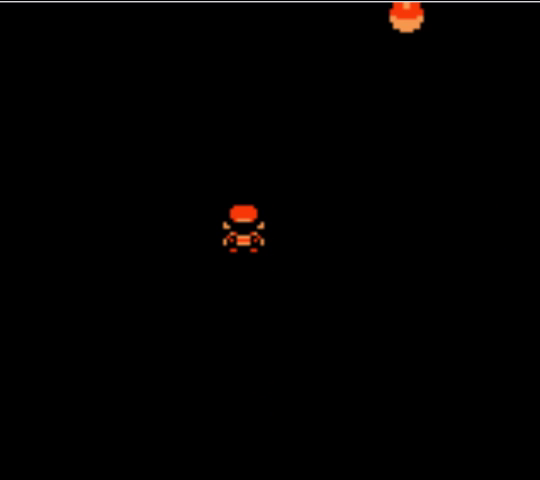
Step: Walk right and up through the cave toward the item ball, meeting a wild Geodude
{"action": "key", "text": "Right"}
{"action": "key", "text": "Up"}
{"action": "key", "text": "Right"}
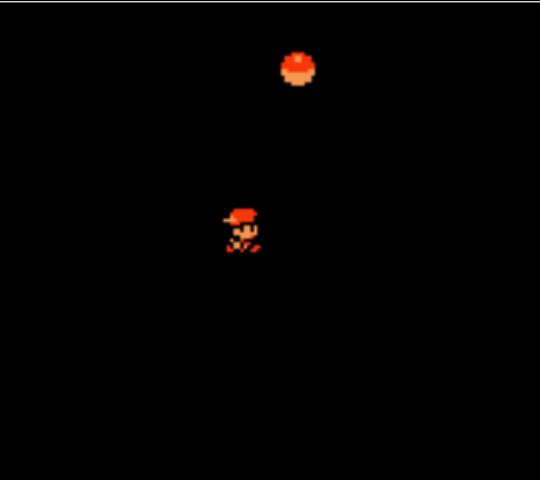
{"action": "key", "text": "Up"}
{"action": "key", "text": "Right"}
{"action": "key", "text": "Up"}
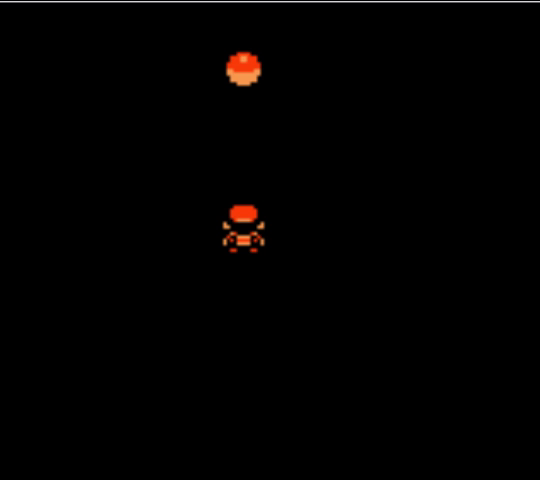
{"action": "key", "text": "Right"}
{"action": "key", "text": "Up"}
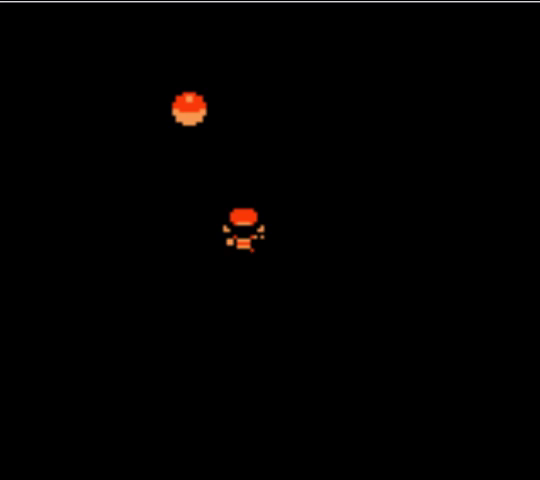
{"action": "key", "text": "Up"}
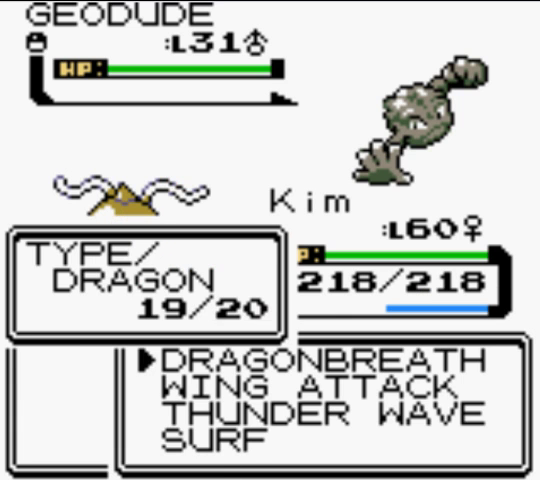
Step: Beat the wild Geodude with Surf
{"action": "key", "text": "Up"}
{"action": "key", "text": "x"}
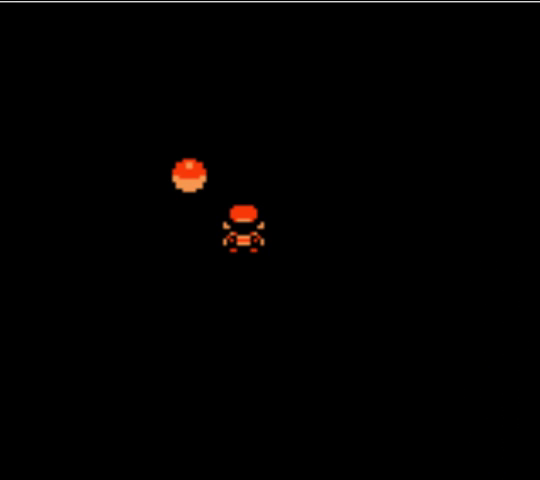
{"action": "key", "text": "Up"}
{"action": "key", "text": "Right"}
Step: Pick up the Escape Rope from the item ball and walk on into a wild Machoke
{"action": "key", "text": "x"}
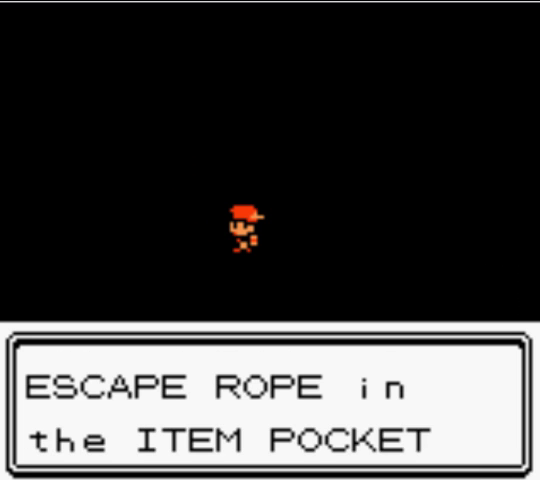
{"action": "key", "text": "x"}
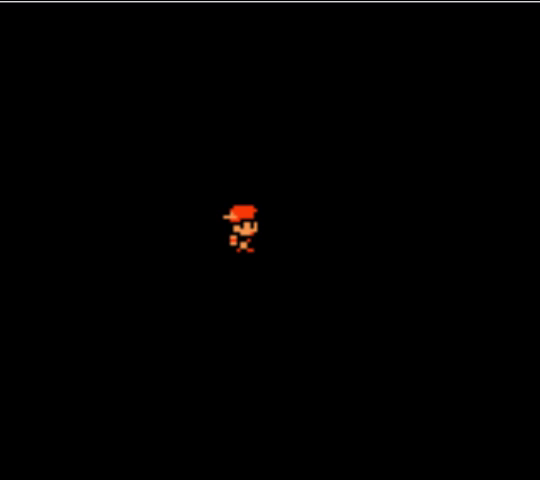
{"action": "key", "text": "Up"}
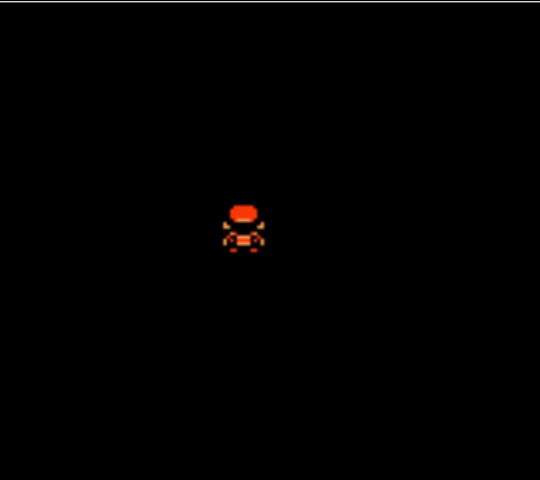
{"action": "key", "text": "Left"}
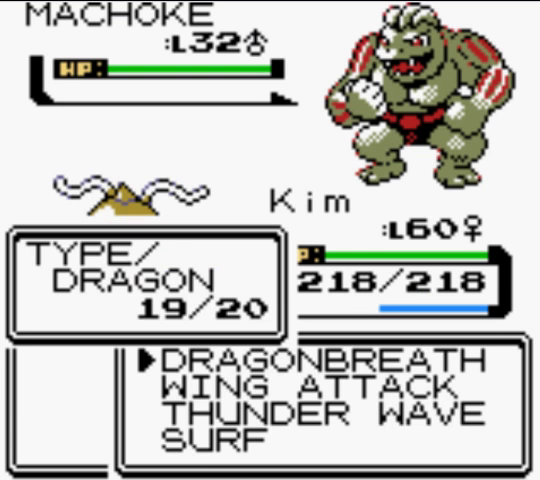
Step: Close the Machoke EXP text and start surfing across the cave water
{"action": "key", "text": "x"}
{"action": "key", "text": "Up"}
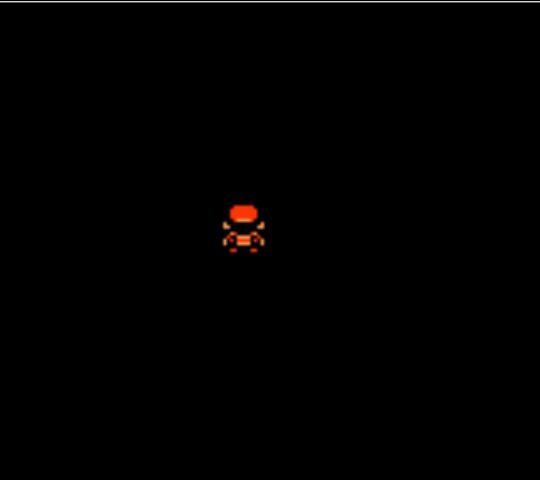
{"action": "key", "text": "Left"}
{"action": "key", "text": "Up"}
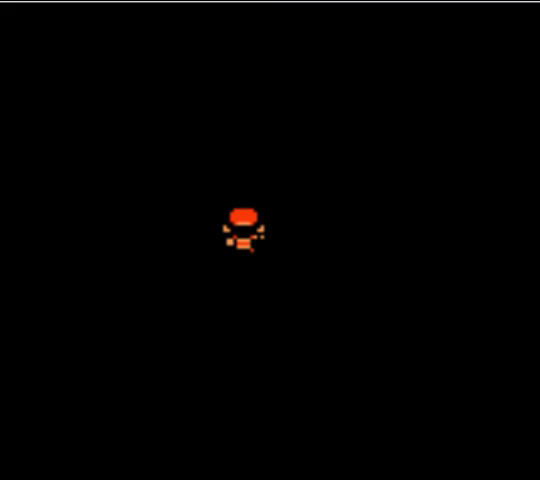
{"action": "key", "text": "x"}
{"action": "key", "text": "x"}
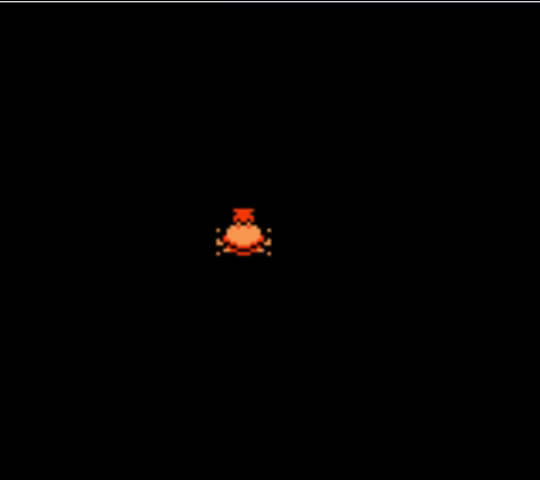
Step: Step onto land and walk up and right until a level-30 Raticate appears
{"action": "key", "text": "Left"}
{"action": "key", "text": "Right"}
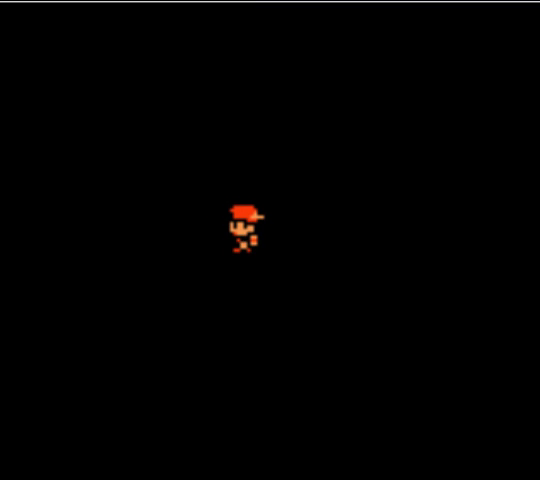
{"action": "key", "text": "Up"}
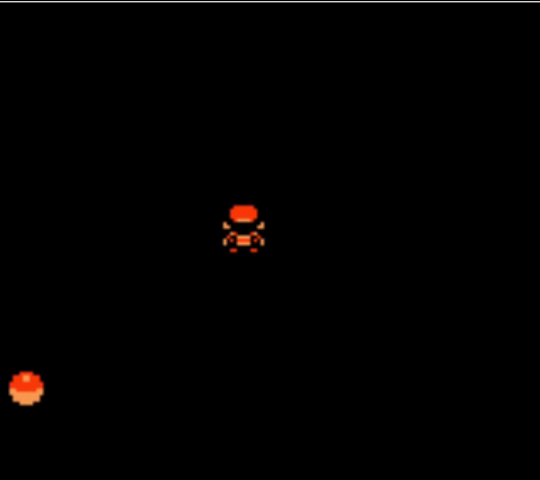
{"action": "key", "text": "Right"}
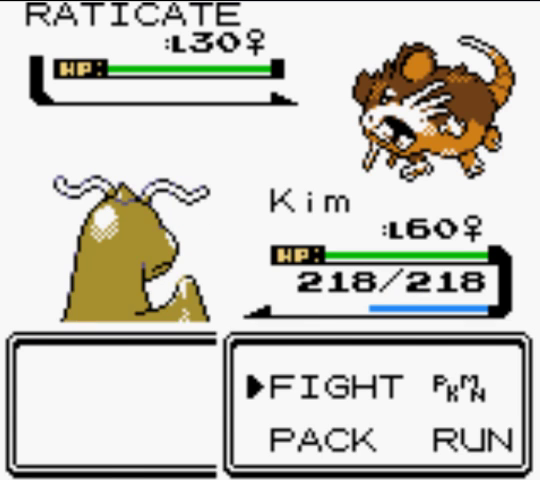
Step: Finish the wild Raticate with Surf, then walk down and left through the dark cave
{"action": "key", "text": "x"}
{"action": "key", "text": "x"}
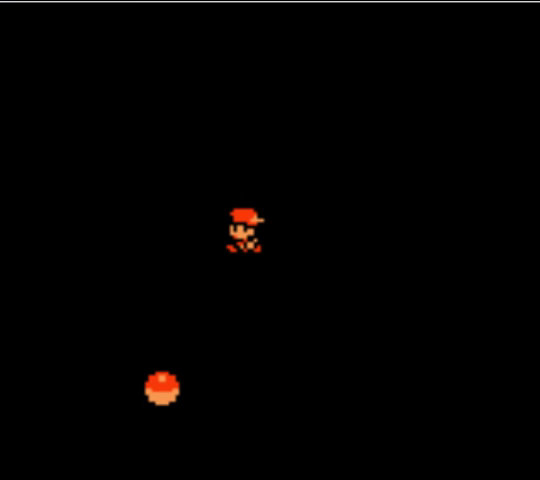
{"action": "key", "text": "Right"}
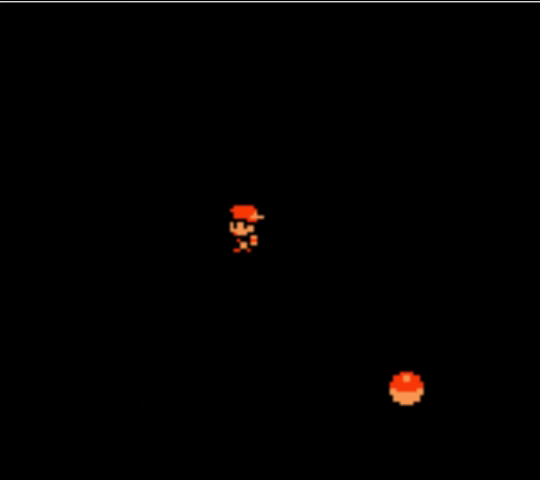
{"action": "key", "text": "Down"}
{"action": "key", "text": "Down"}
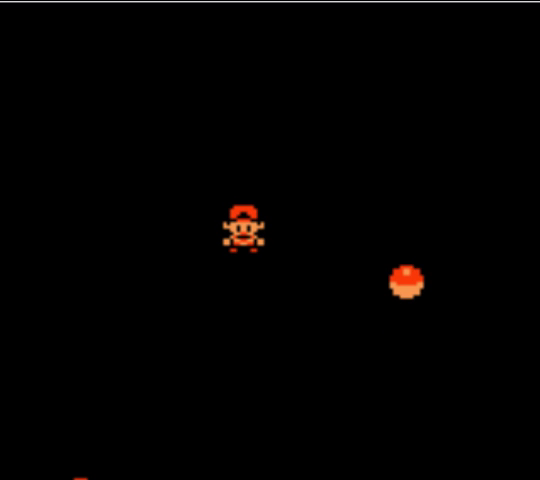
{"action": "key", "text": "Down"}
{"action": "key", "text": "Down"}
{"action": "key", "text": "Down"}
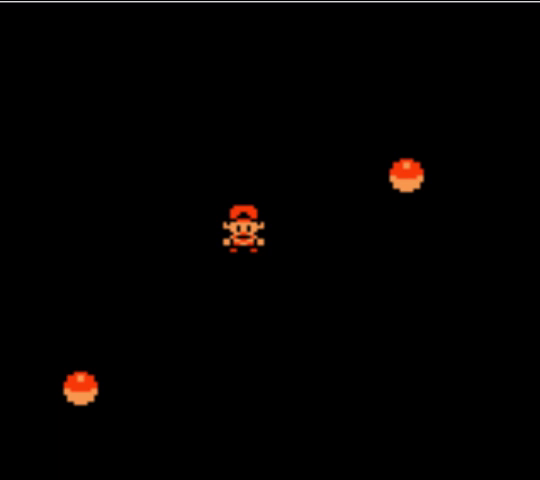
{"action": "key", "text": "Left"}
{"action": "key", "text": "Left"}
{"action": "key", "text": "Left"}
{"action": "key", "text": "Left"}
{"action": "key", "text": "Left"}
{"action": "key", "text": "Left"}
{"action": "key", "text": "Left"}
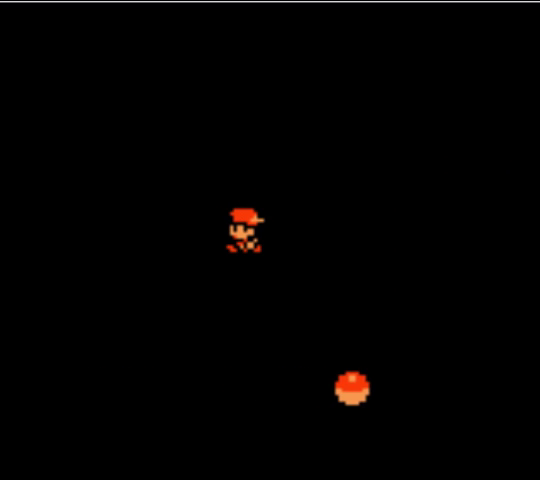
{"action": "key", "text": "Left"}
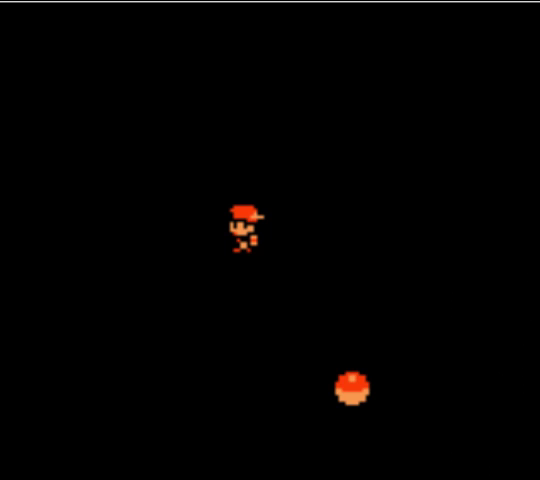
{"action": "key", "text": "Left"}
{"action": "key", "text": "Left"}
{"action": "key", "text": "Left"}
{"action": "key", "text": "Left"}
{"action": "key", "text": "Left"}
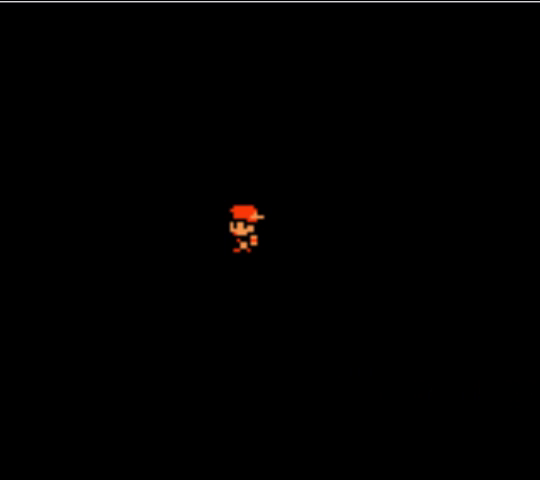
{"action": "key", "text": "Up"}
{"action": "key", "text": "Left"}
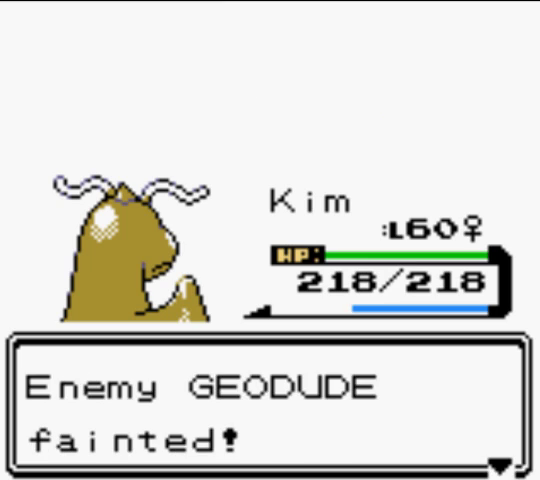
{"action": "key", "text": "x"}
{"action": "key", "text": "x"}
{"action": "key", "text": "Up"}
{"action": "key", "text": "Up"}
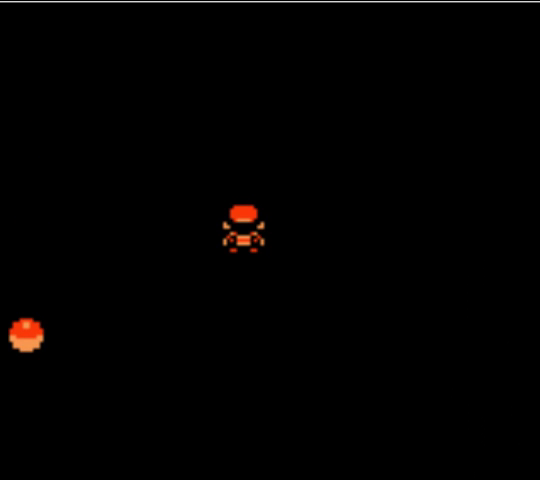
Step: Walk left and then up through the dark cave
{"action": "key", "text": "Right"}
{"action": "key", "text": "Left"}
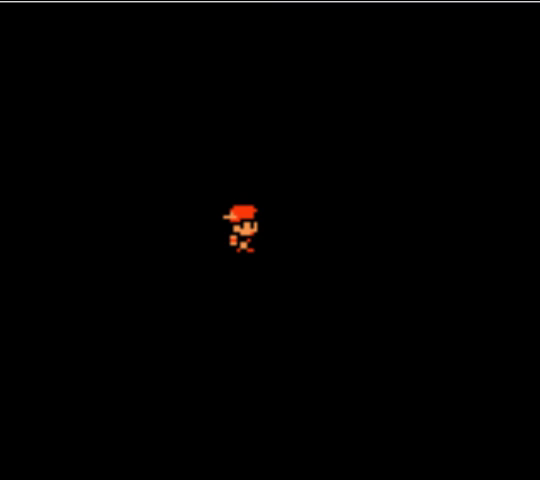
{"action": "key", "text": "Left"}
{"action": "key", "text": "Up"}
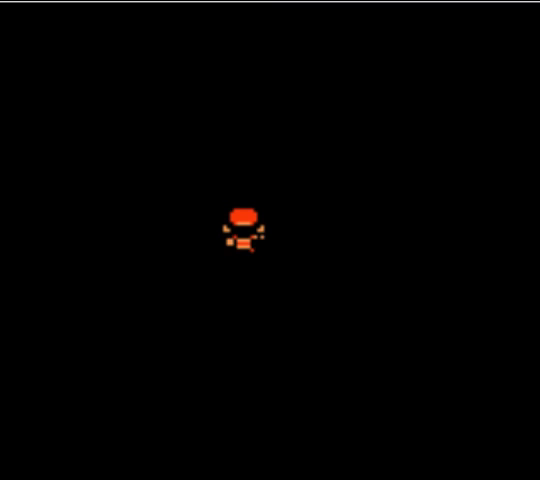
{"action": "key", "text": "Right"}
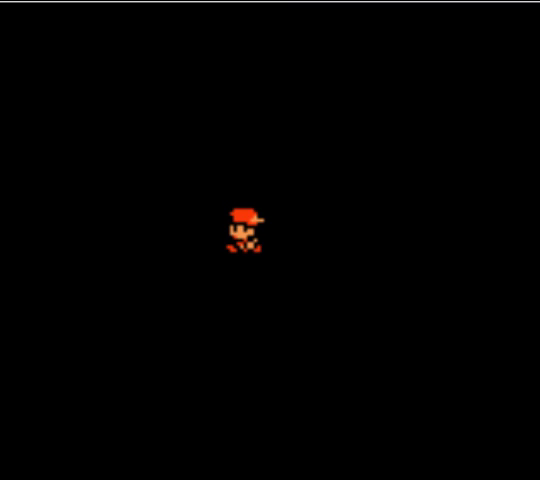
{"action": "key", "text": "Down"}
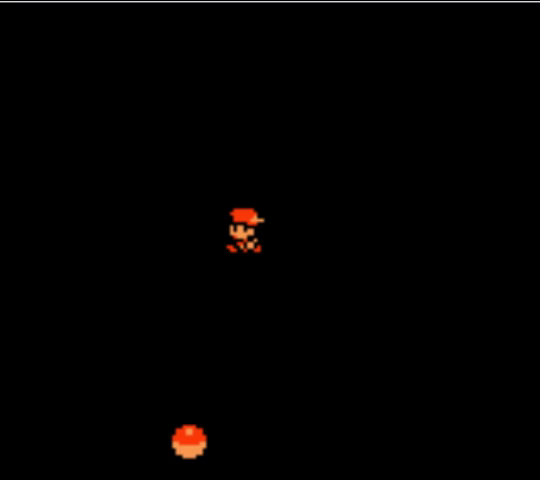
{"action": "key", "text": "Right"}
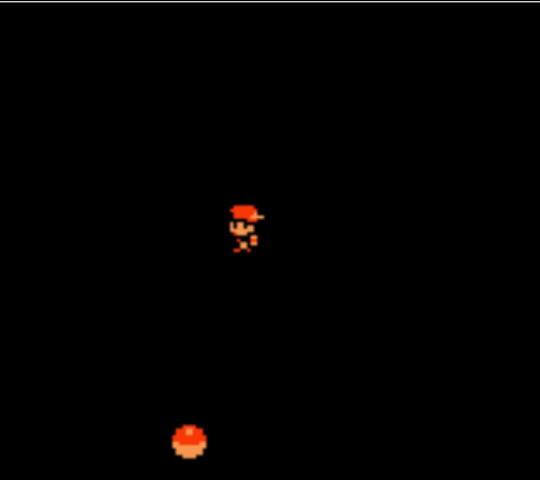
Step: Head right along the dark cave until a wild Geodude appears
{"action": "key", "text": "Up"}
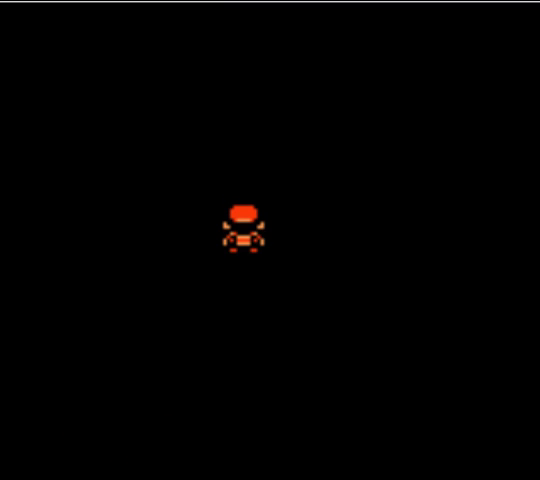
{"action": "key", "text": "Right"}
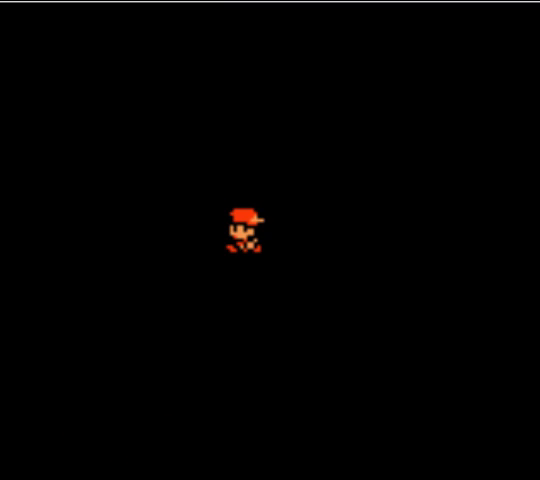
{"action": "key", "text": "Right"}
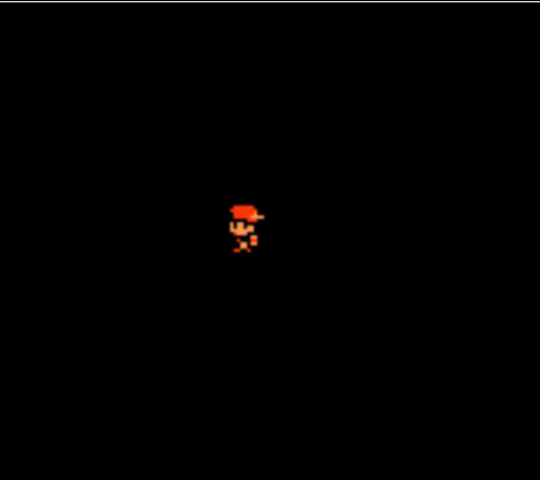
{"action": "key", "text": "Down"}
{"action": "key", "text": "Right"}
{"action": "key", "text": "Right"}
{"action": "key", "text": "Up"}
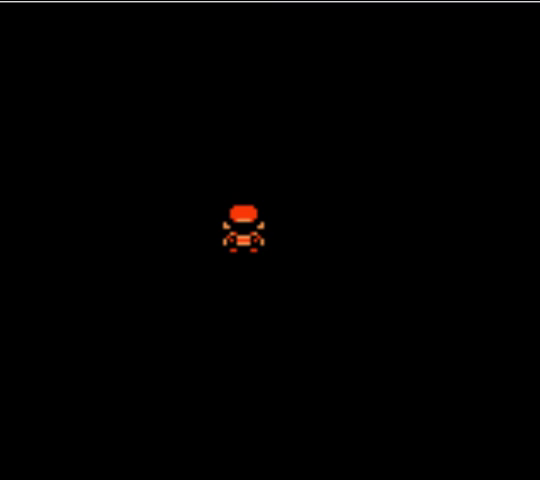
{"action": "key", "text": "Right"}
{"action": "key", "text": "Right"}
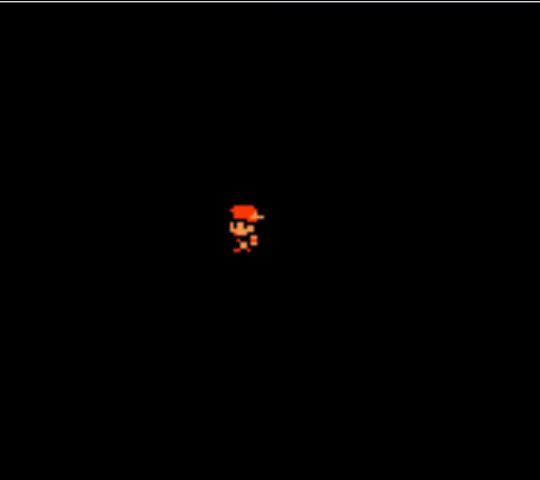
{"action": "key", "text": "Down"}
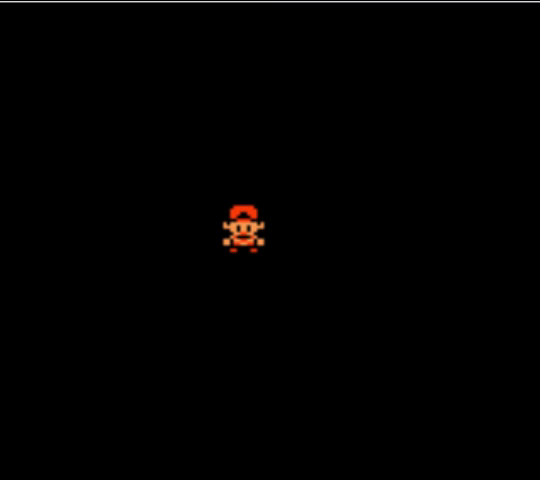
{"action": "key", "text": "Right"}
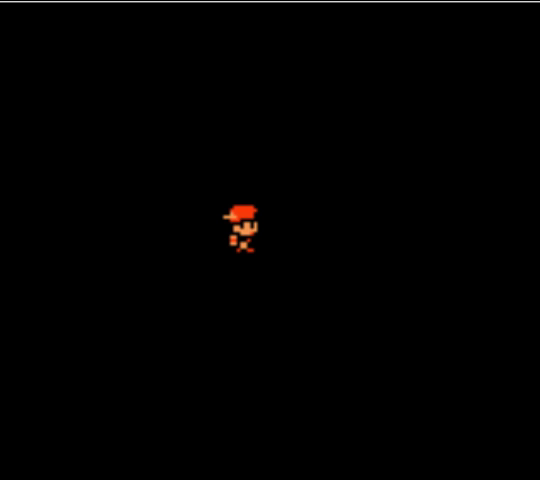
Step: Beat the wild Geodude and Machop, then face the approaching karate trainer
{"action": "key", "text": "Down"}
{"action": "key", "text": "Down"}
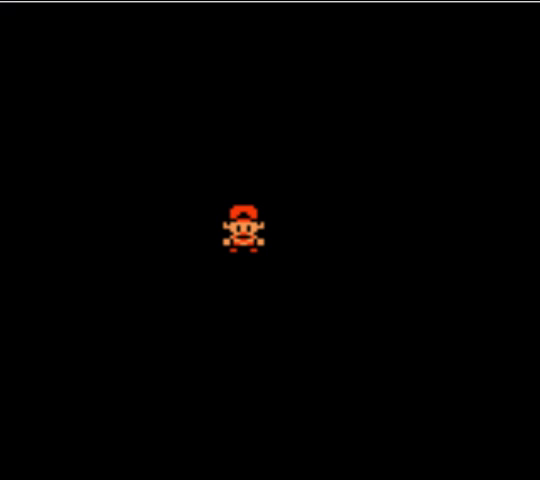
{"action": "key", "text": "Left"}
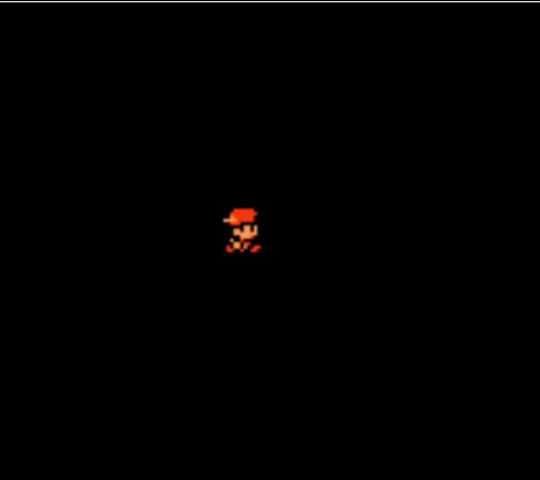
{"action": "key", "text": "Left"}
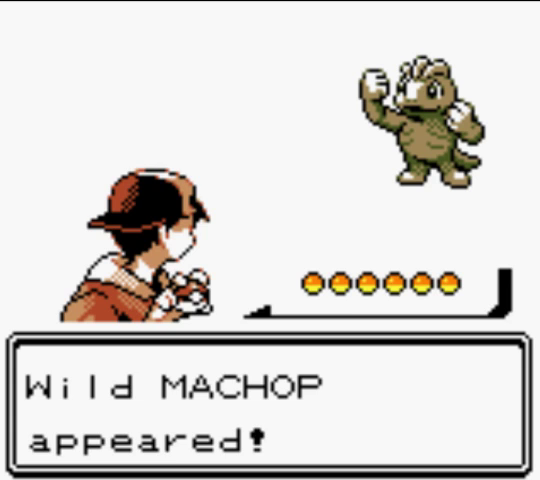
{"action": "key", "text": "x"}
{"action": "key", "text": "x"}
{"action": "key", "text": "x"}
{"action": "key", "text": "x"}
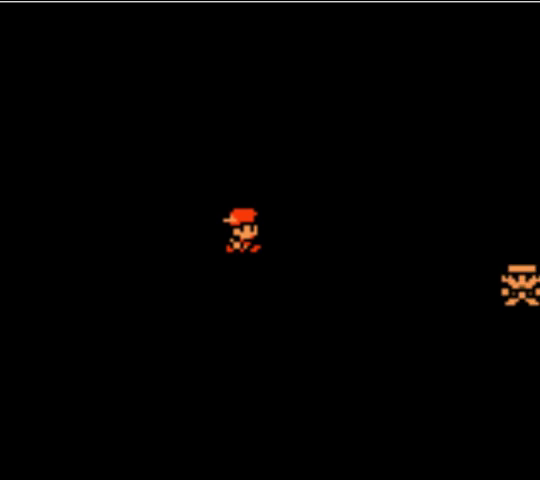
{"action": "key", "text": "Down"}
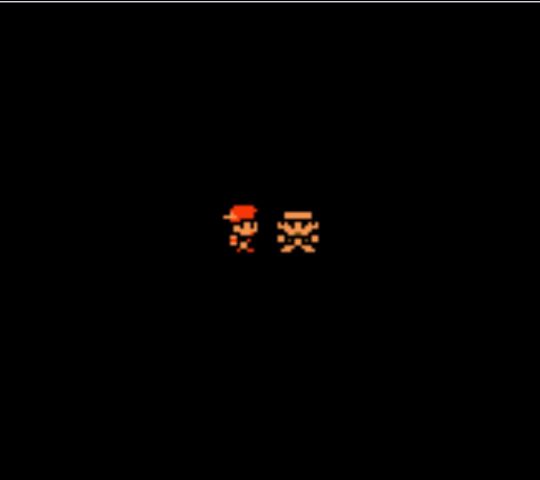
Step: Talk to the karate trainer and advance his introduction until Kiyo's battle begins
{"action": "key", "text": "x"}
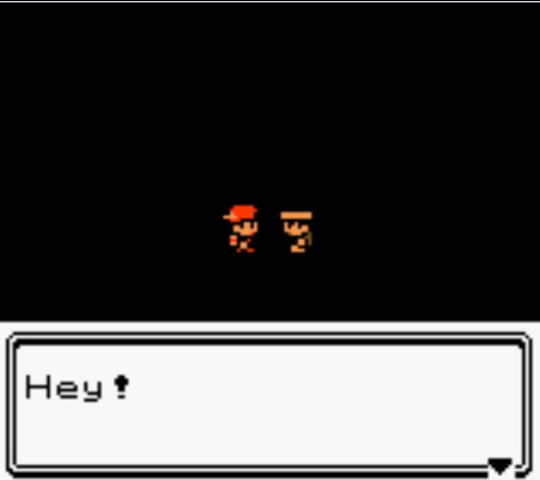
{"action": "key", "text": "x"}
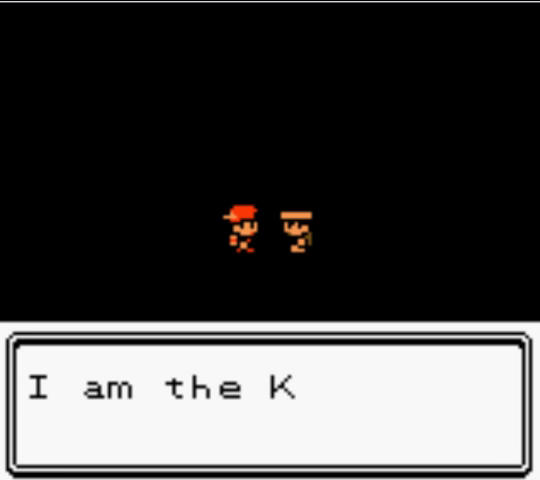
{"action": "key", "text": "x"}
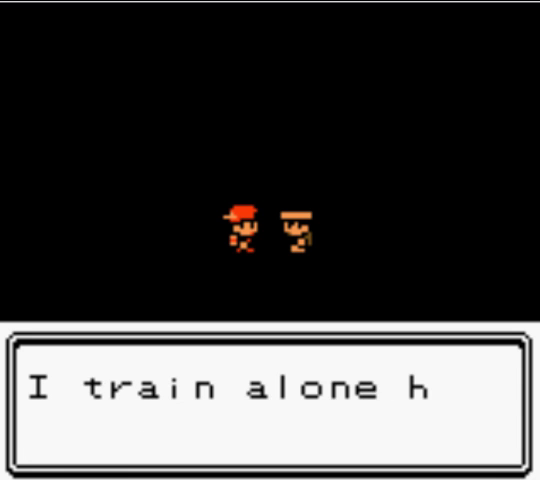
{"action": "key", "text": "x"}
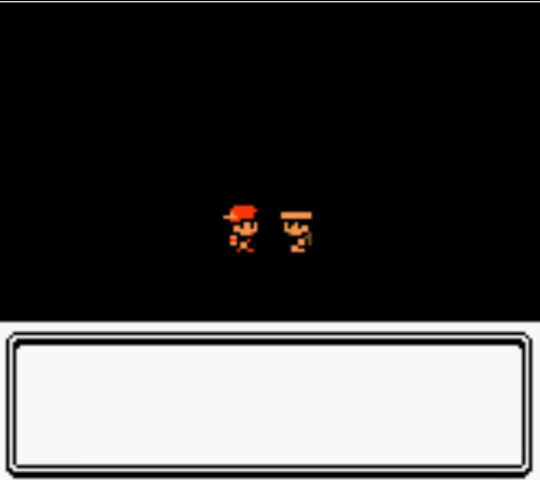
{"action": "key", "text": "x"}
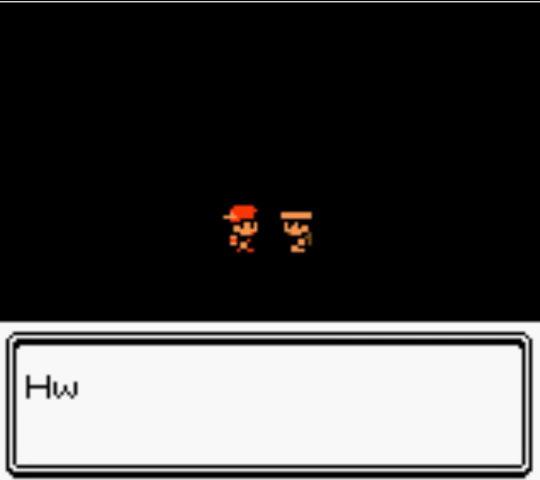
{"action": "key", "text": "x"}
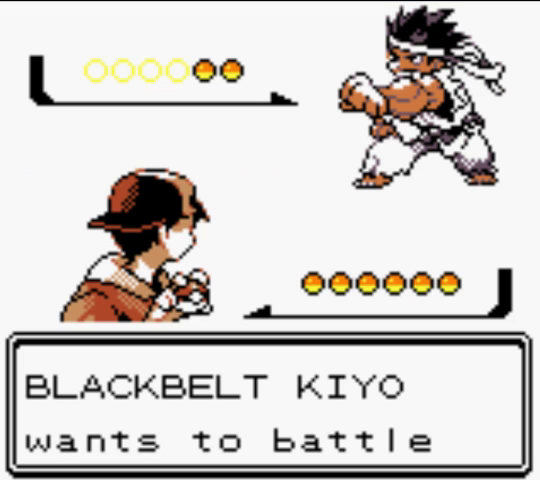
Step: Use Wing Attack on Kiyo's Hitmonlee
{"action": "key", "text": "x"}
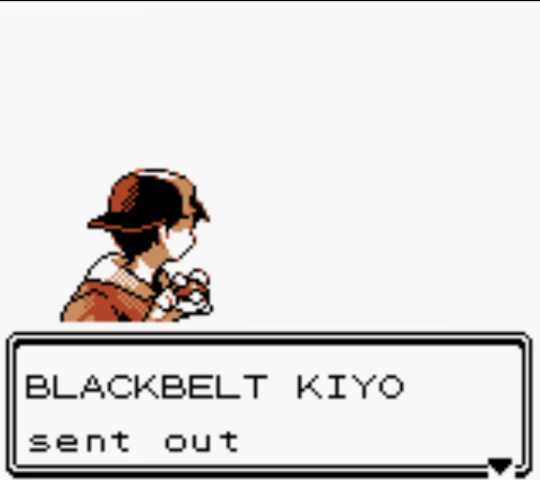
{"action": "key", "text": "x"}
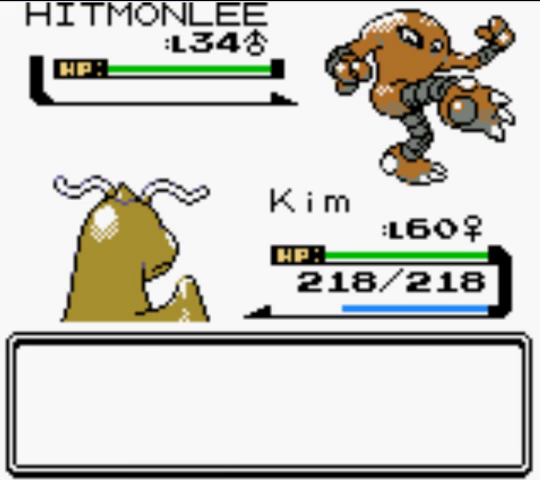
{"action": "key", "text": "x"}
{"action": "key", "text": "Down"}
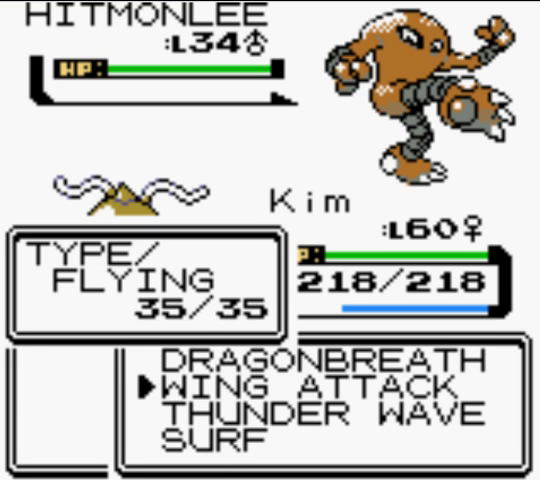
{"action": "key", "text": "x"}
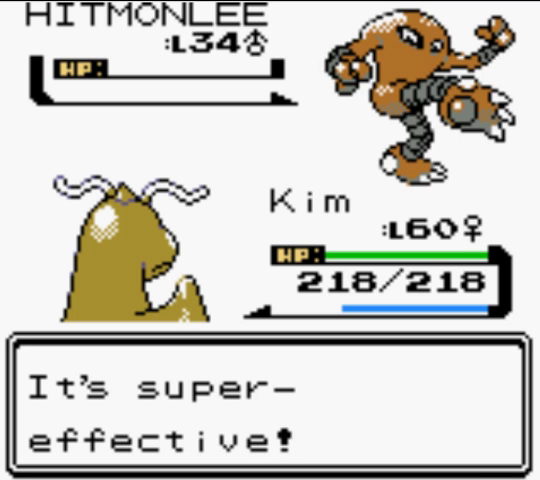
Step: Collect the experience, then use Wing Attack on Kiyo's Hitmonchan
{"action": "key", "text": "z"}
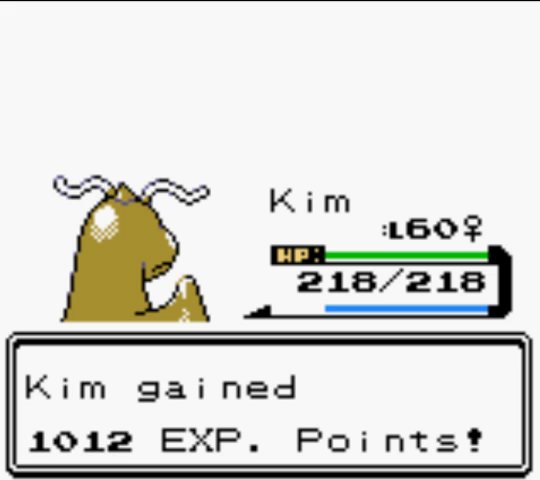
{"action": "key", "text": "z"}
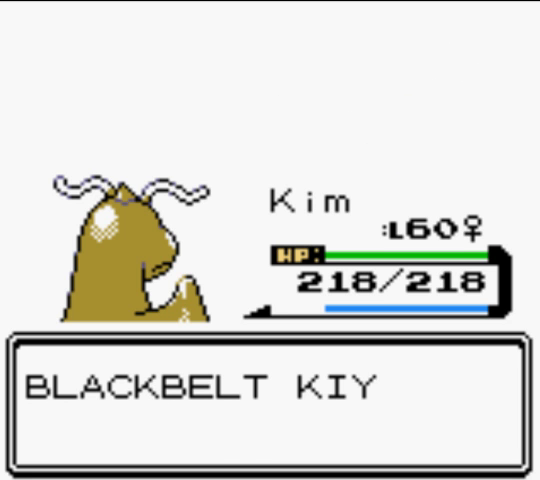
{"action": "key", "text": "z"}
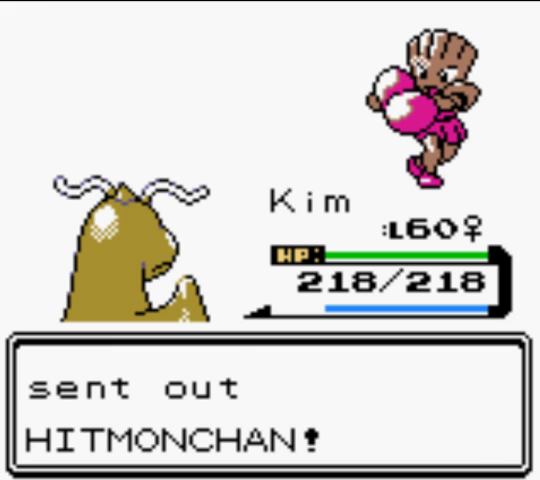
{"action": "key", "text": "z"}
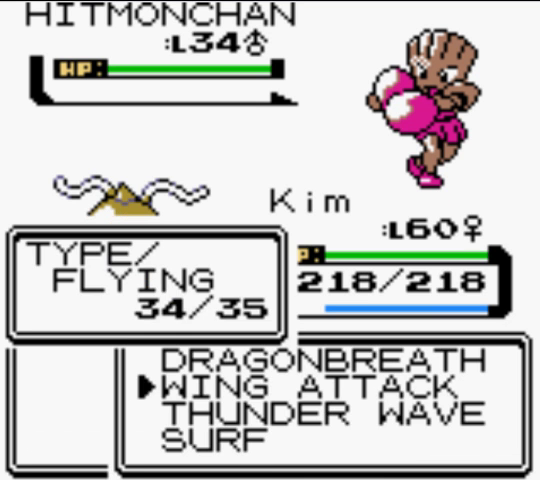
{"action": "key", "text": "z"}
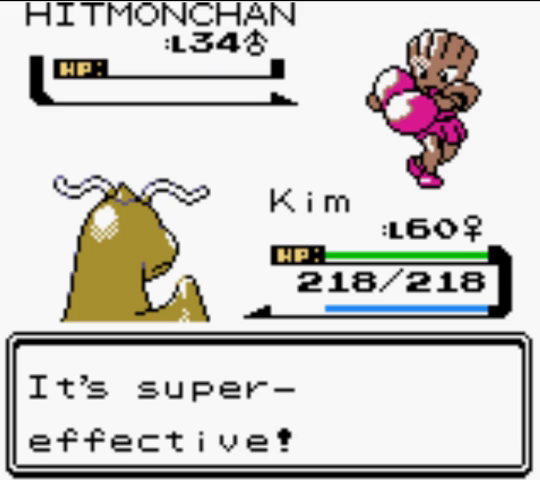
Step: Advance through the faint, experience, defeat and prize money messages
{"action": "key", "text": "z"}
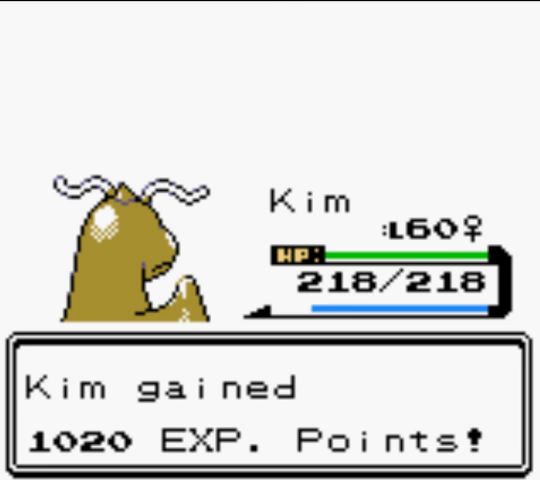
{"action": "key", "text": "z"}
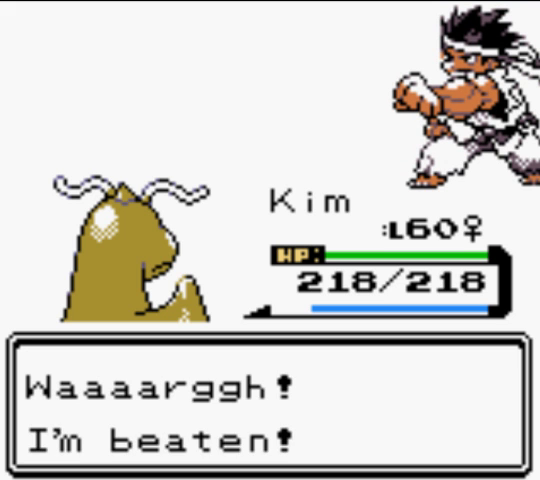
{"action": "key", "text": "z"}
{"action": "key", "text": "z"}
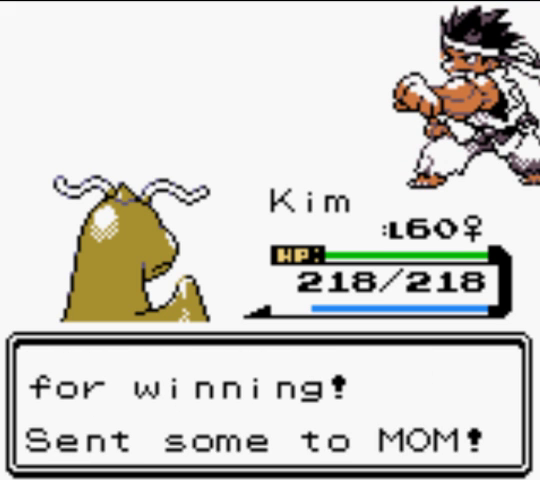
{"action": "key", "text": "z"}
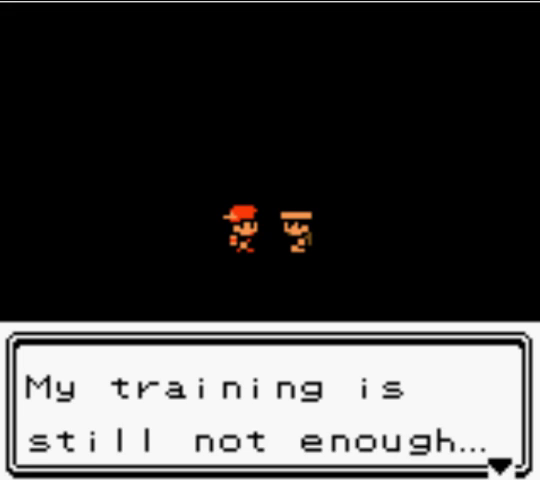
Step: Finish Kiyo's post-battle dialogue and bring up the Start menu
{"action": "key", "text": "x"}
{"action": "key", "text": "x"}
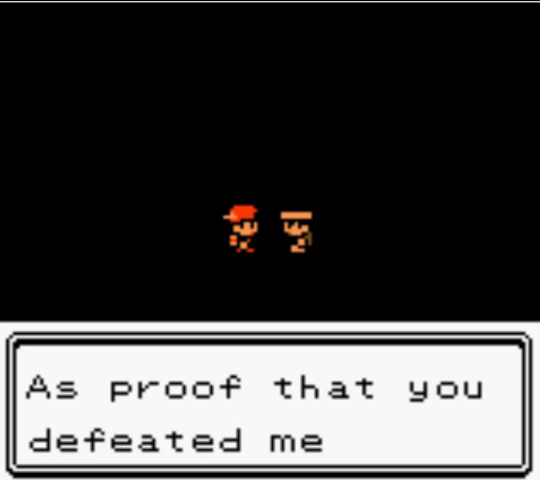
{"action": "key", "text": "x"}
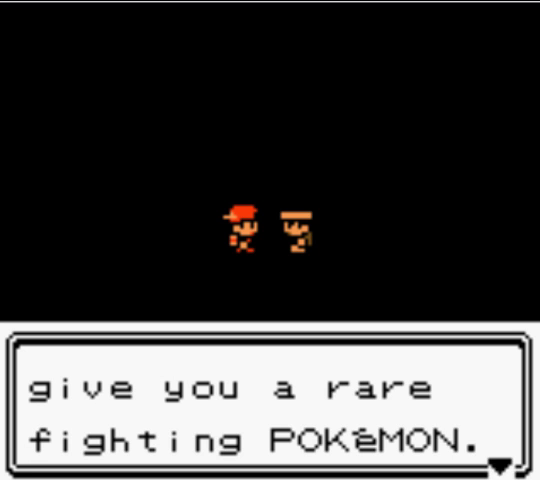
{"action": "key", "text": "x"}
{"action": "key", "text": "x"}
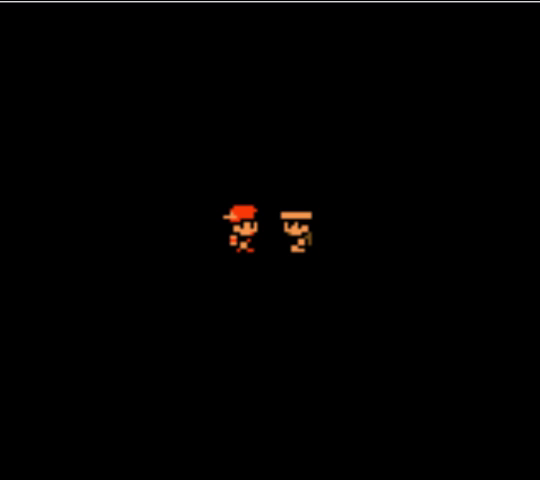
{"action": "key", "text": "Return"}
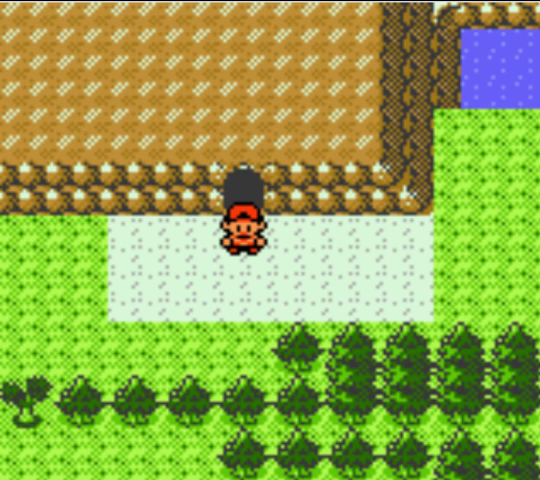
Step: Walk west to the water's edge and agree to Surf
{"action": "key", "text": "Left"}
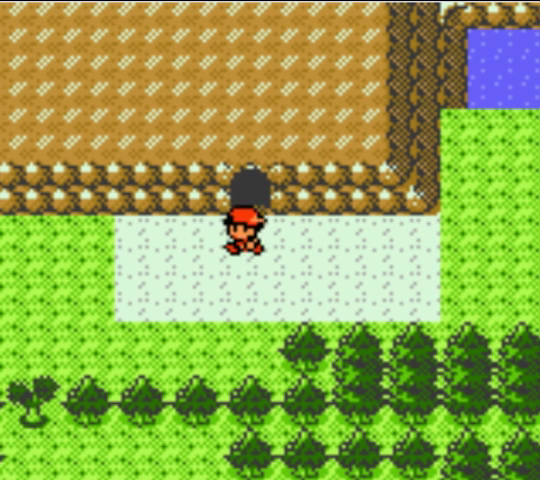
{"action": "key", "text": "Left"}
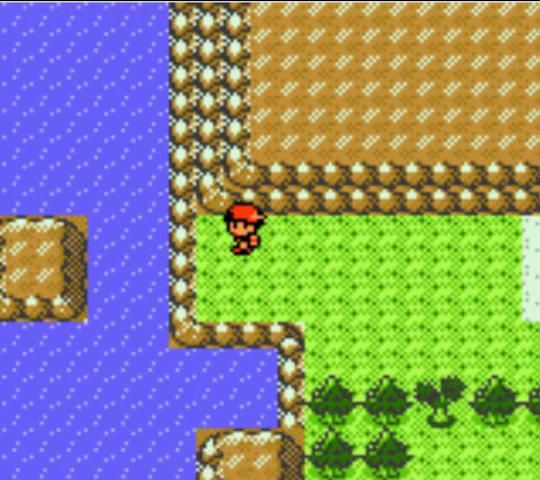
{"action": "key", "text": "a"}
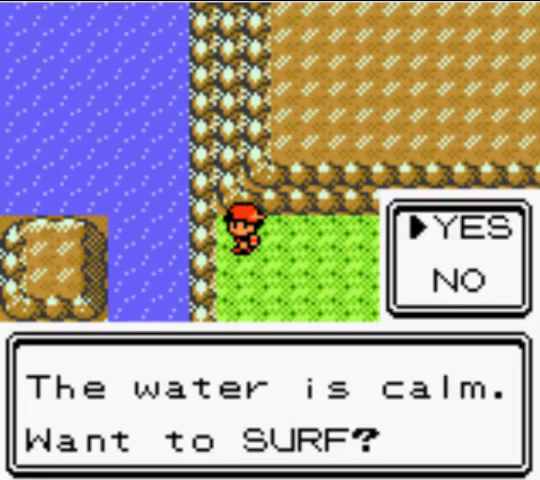
{"action": "key", "text": "a"}
Step: Surf west across the water, land, and keep walking west along the path
{"action": "key", "text": "Up"}
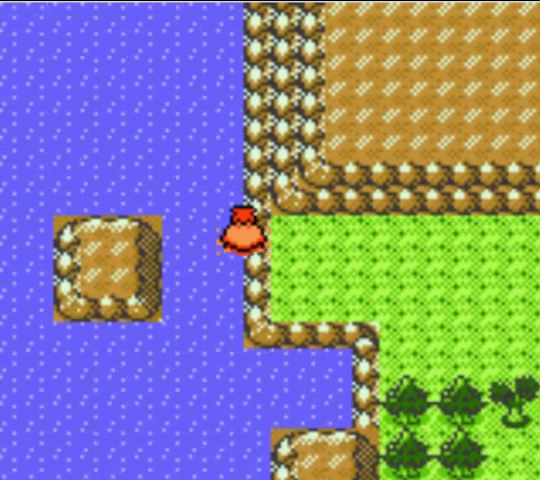
{"action": "key", "text": "Left"}
{"action": "key", "text": "Left"}
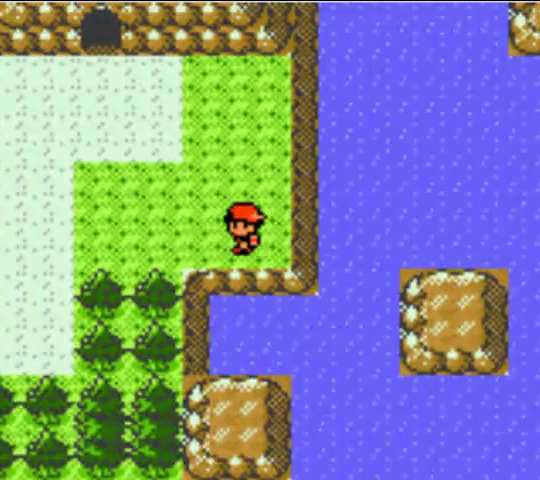
{"action": "key", "text": "Down"}
{"action": "key", "text": "Left"}
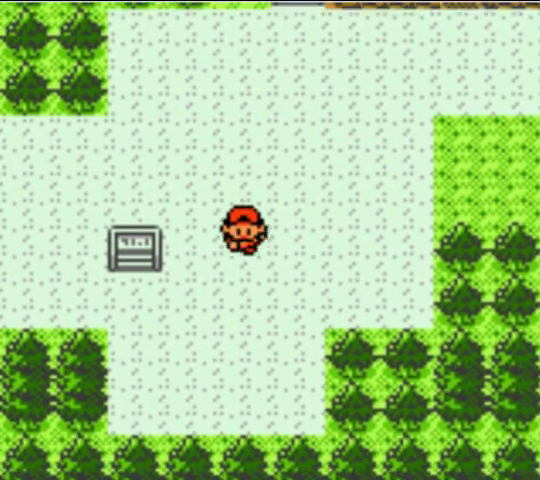
{"action": "key", "text": "Up"}
{"action": "key", "text": "Left"}
{"action": "key", "text": "Left"}
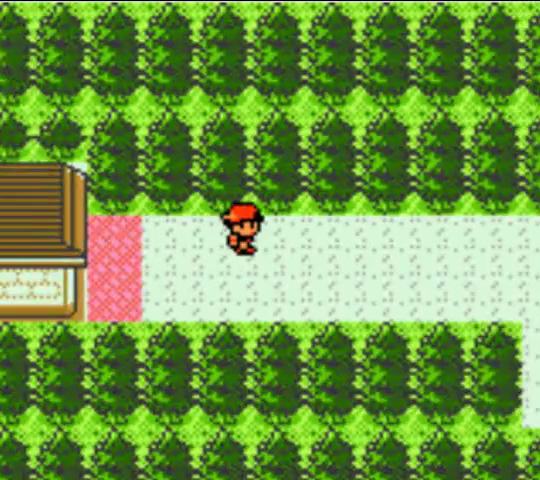
Step: Follow the forest path right and down to the tall building's door
{"action": "key", "text": "Right"}
{"action": "key", "text": "Down"}
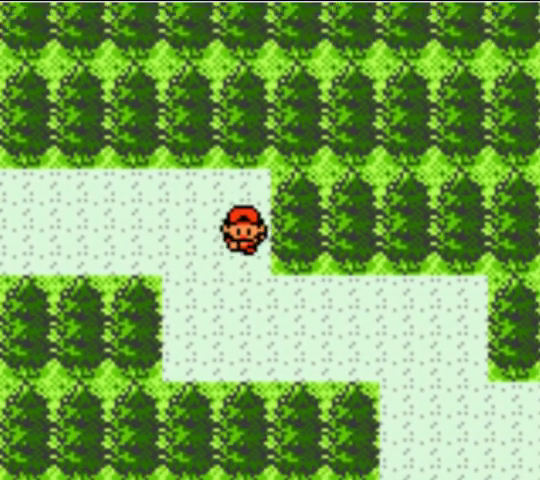
{"action": "key", "text": "Right"}
{"action": "key", "text": "Right"}
{"action": "key", "text": "Down"}
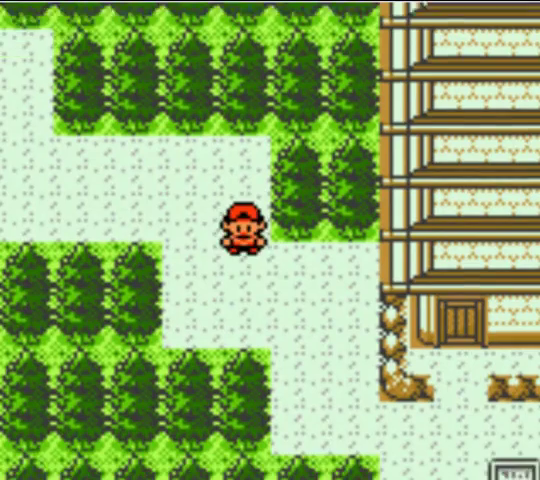
{"action": "key", "text": "Right"}
{"action": "key", "text": "Down"}
{"action": "key", "text": "Down"}
{"action": "key", "text": "Right"}
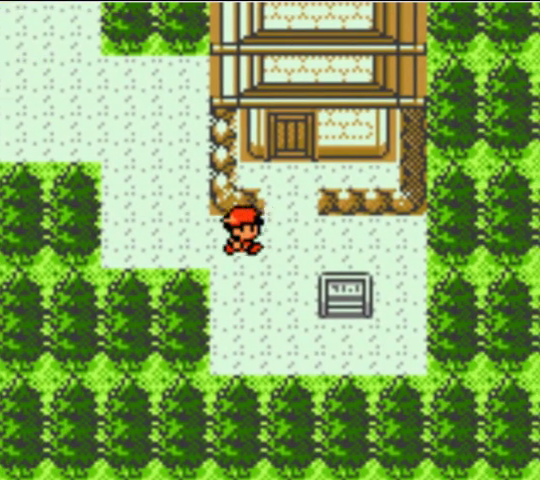
{"action": "key", "text": "Right"}
{"action": "key", "text": "Up"}
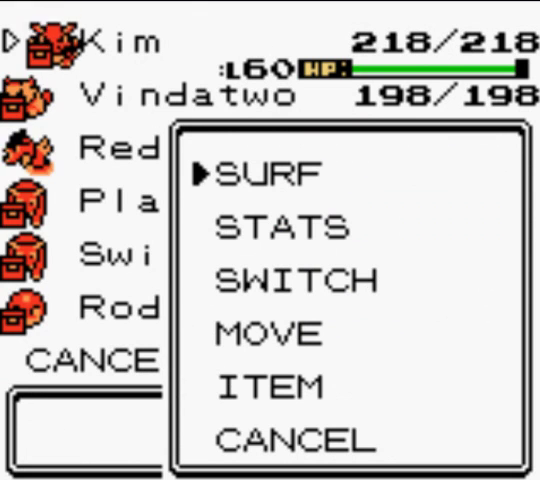
Step: Swap Kim with Vindatwo in the party, then close the party list and Start menu
{"action": "key", "text": "Down"}
{"action": "key", "text": "Down"}
{"action": "key", "text": "z"}
{"action": "key", "text": "Down"}
{"action": "key", "text": "z"}
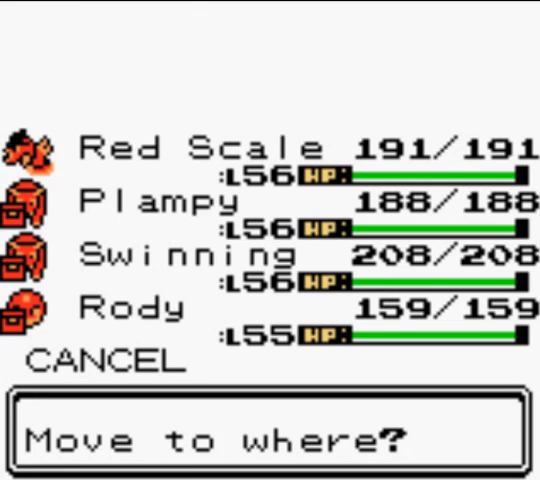
{"action": "key", "text": "x"}
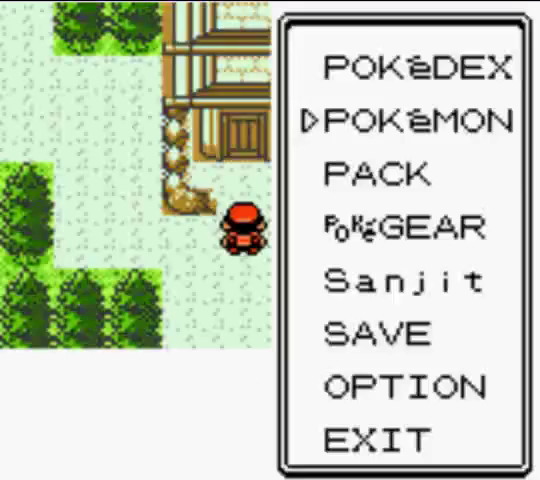
{"action": "key", "text": "x"}
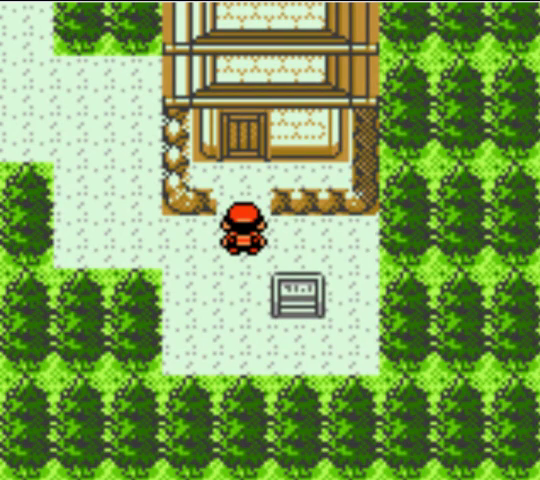